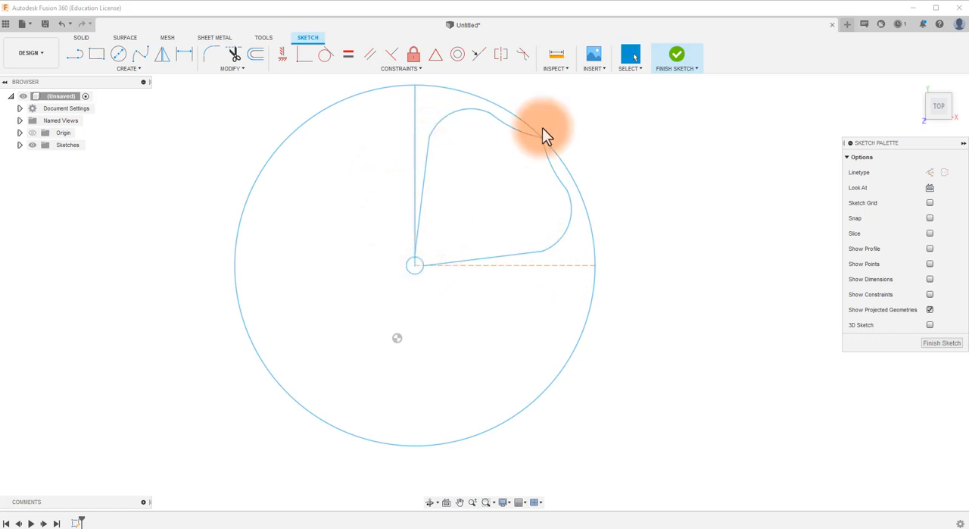
Step: Discard the unsaved design and start a sketch on the horizontal XY plane of the new empty one
left_click(832, 25)
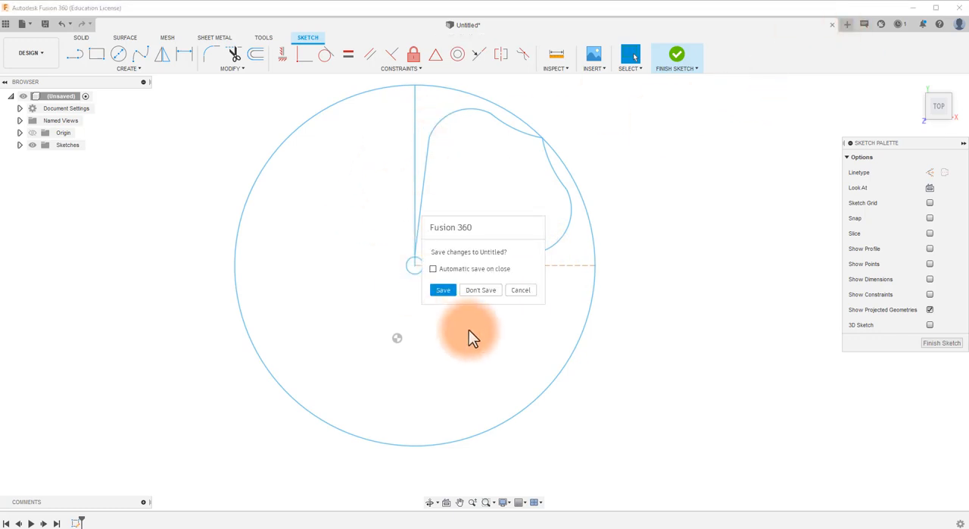
left_click(489, 291)
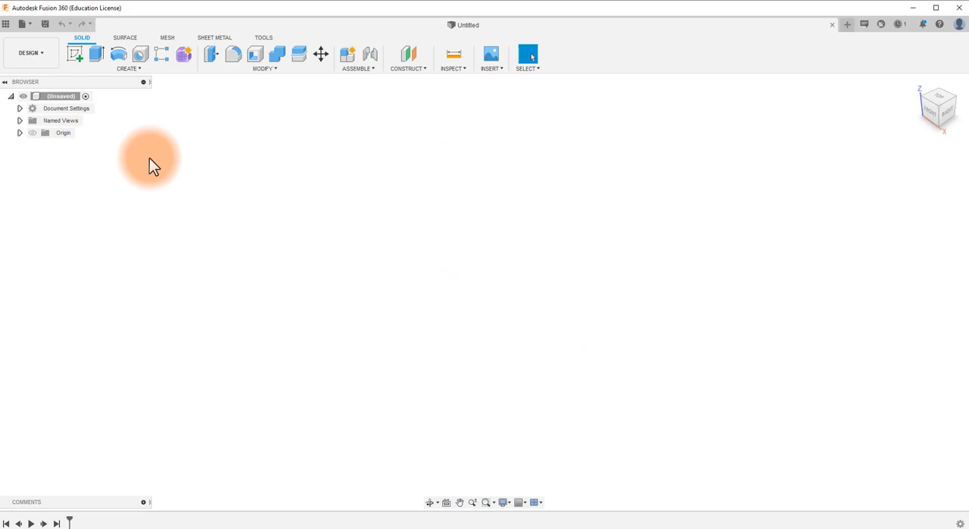
left_click(74, 56)
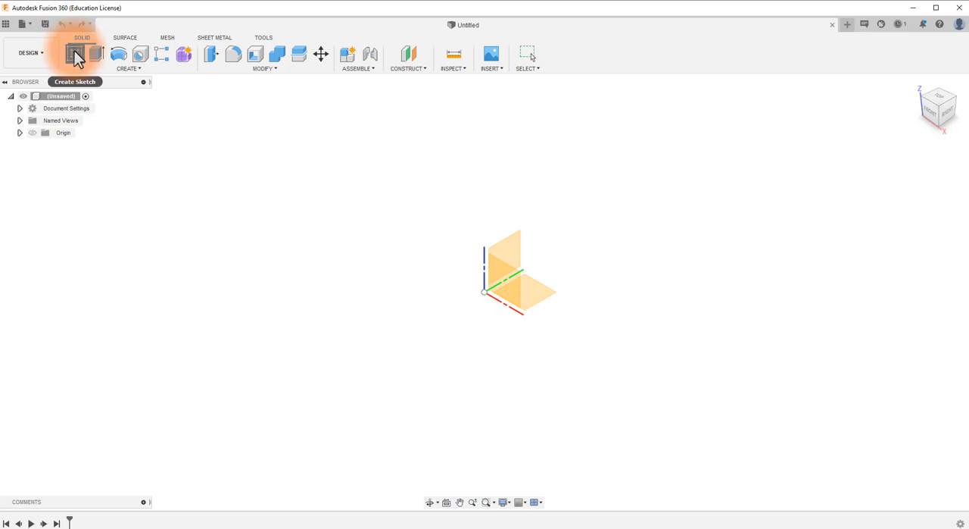
left_click(75, 56)
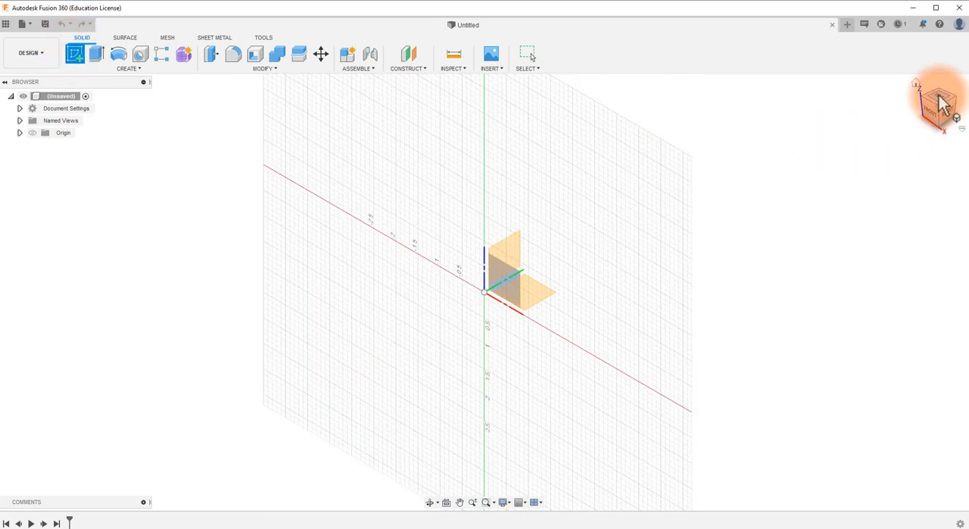
left_click(942, 102)
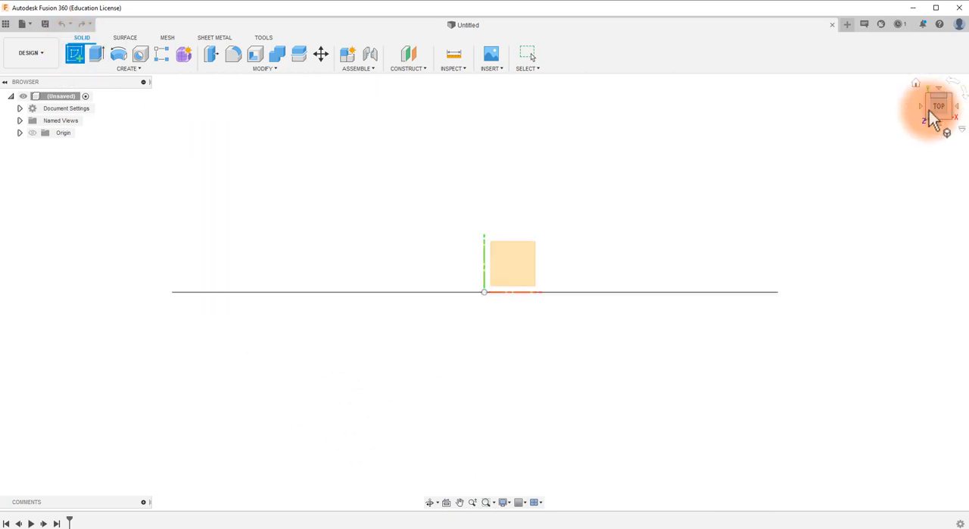
left_click(508, 257)
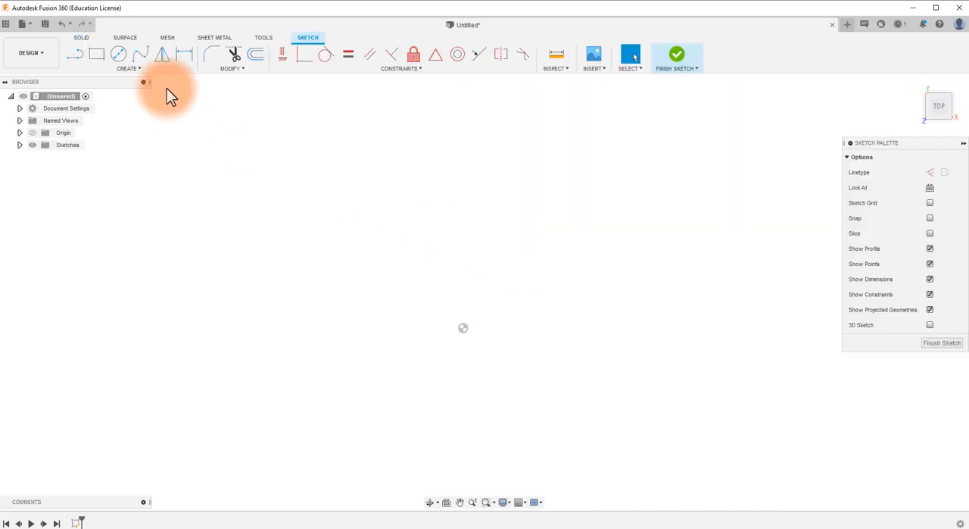
Step: Draw a center-diameter circle with a diameter of 4 in
left_click(118, 60)
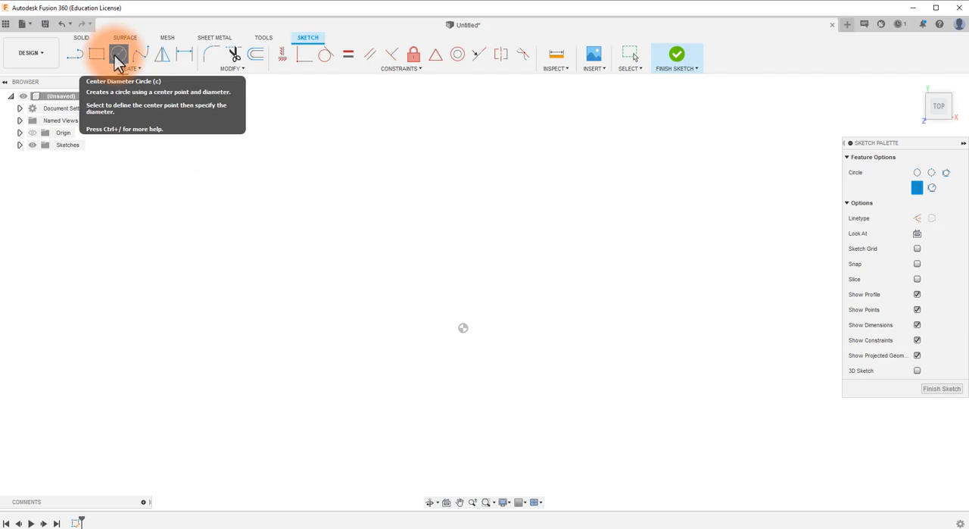
left_click(445, 281)
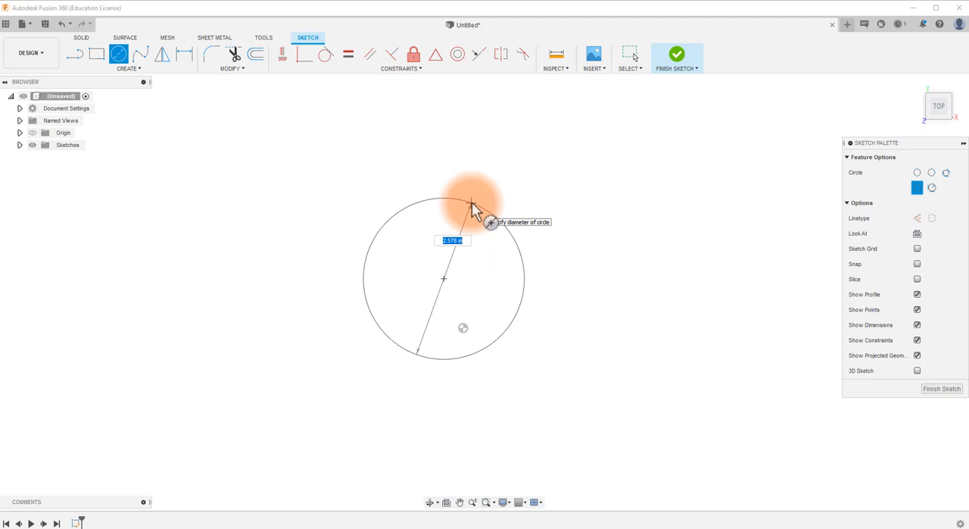
type("4")
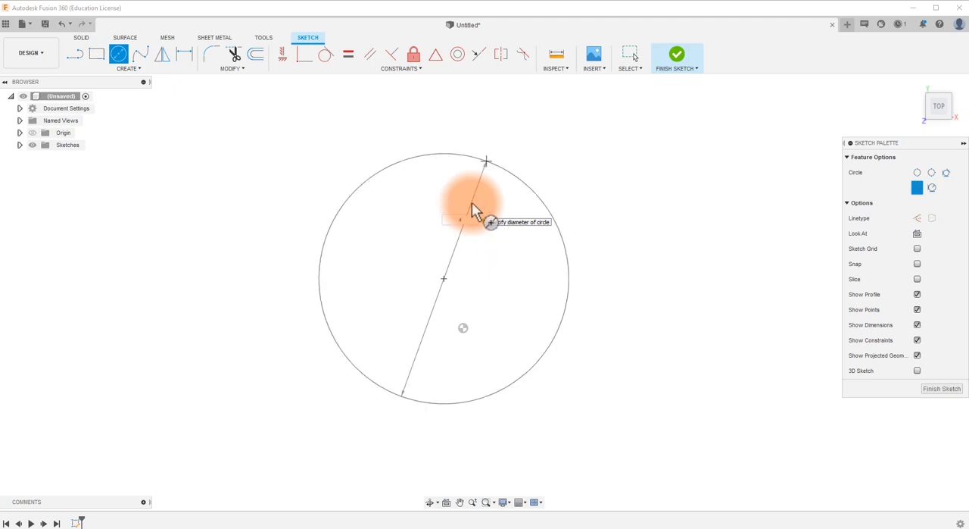
key("Return")
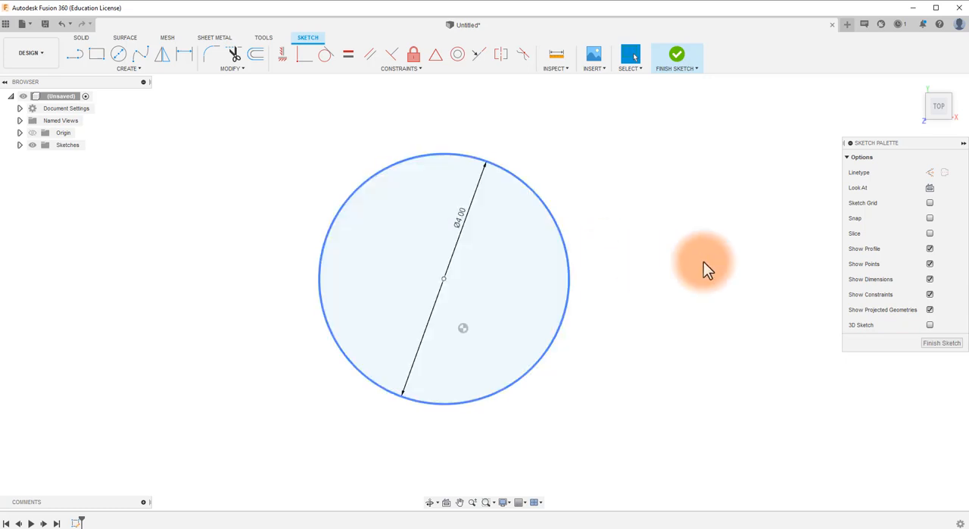
Step: Turn off the display of profiles and dimensions in the sketch
left_click(931, 248)
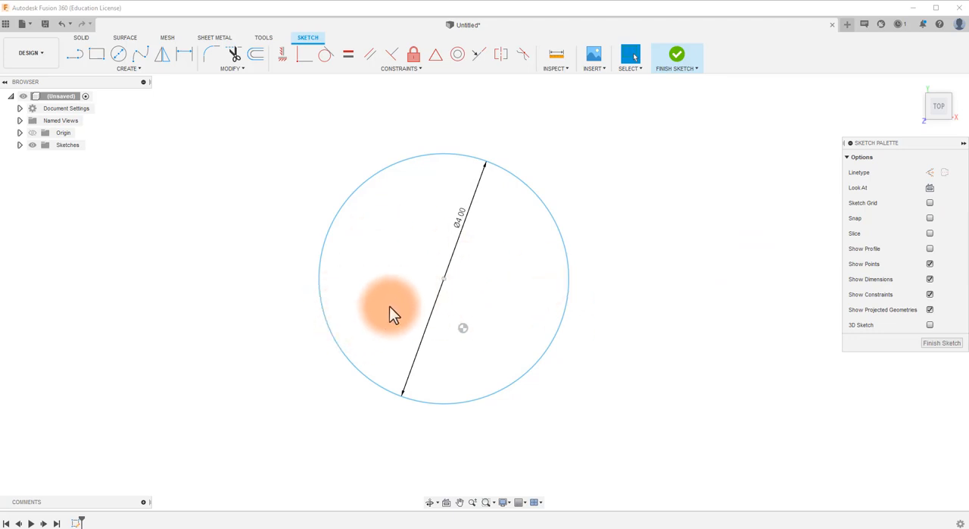
scroll(440, 276, "up", 3)
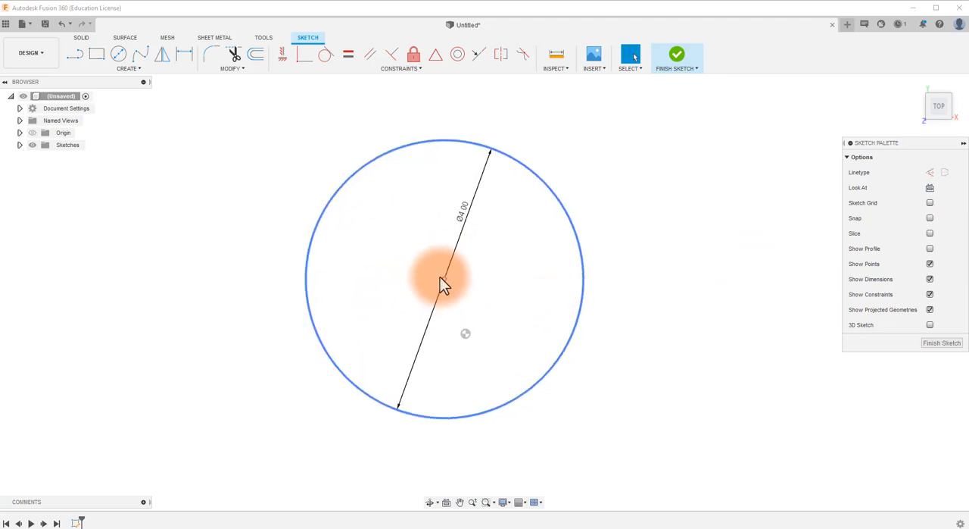
scroll(440, 277, "down", 3)
scroll(440, 274, "up", 3)
scroll(440, 272, "up", 3)
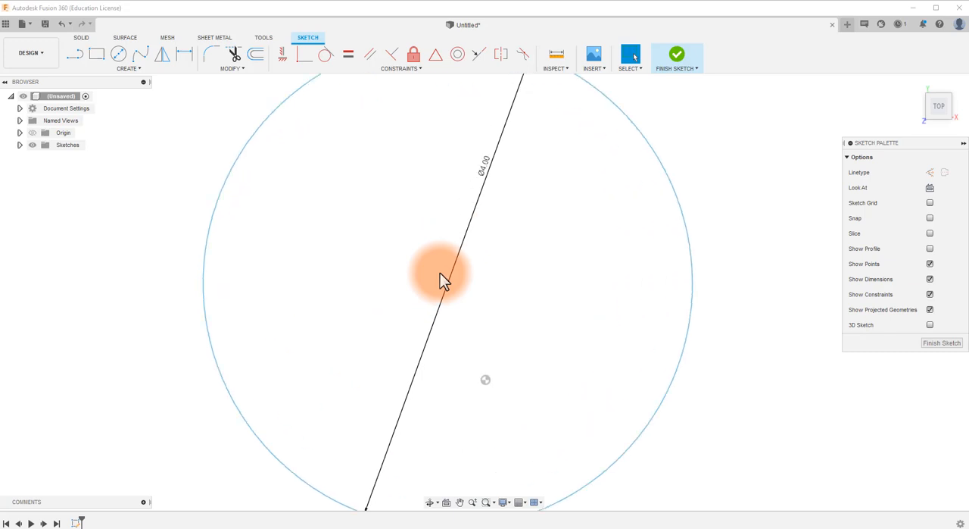
scroll(440, 273, "down", 3)
scroll(469, 284, "up", 1)
scroll(499, 298, "down", 2)
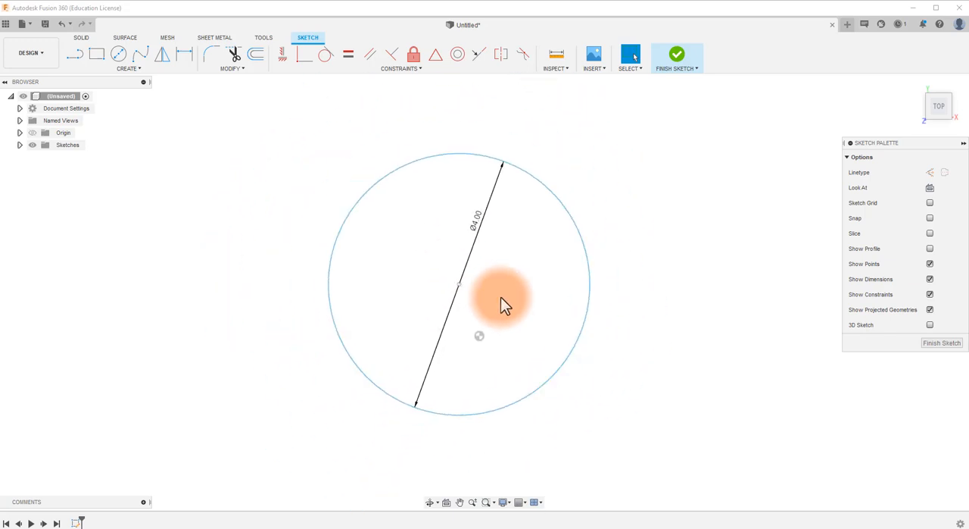
mouse_move(501, 297)
middle_mouse_down()
mouse_move(624, 290)
mouse_move(484, 292)
mouse_move(578, 292)
mouse_move(518, 288)
middle_mouse_up()
scroll(485, 379, "up", 3)
scroll(495, 184, "down", 2)
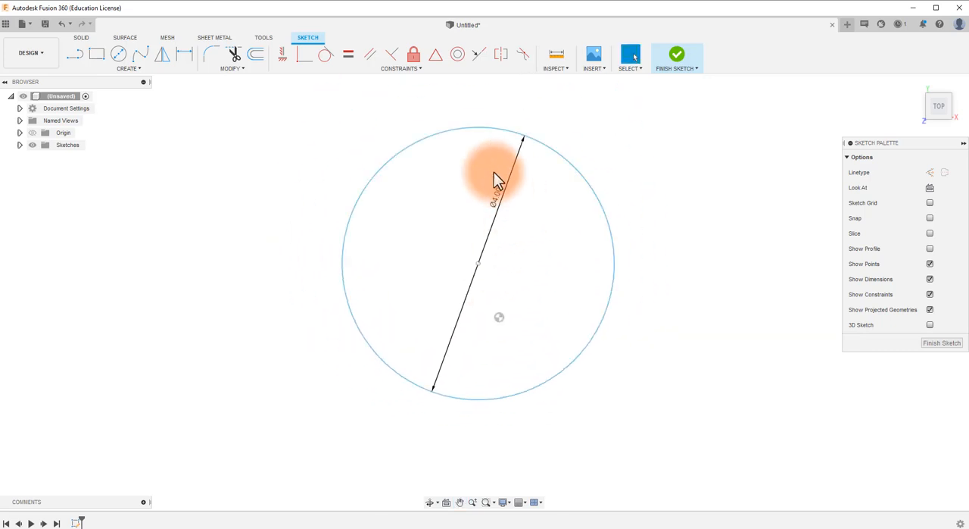
scroll(490, 166, "up", 2)
scroll(484, 190, "up", 2)
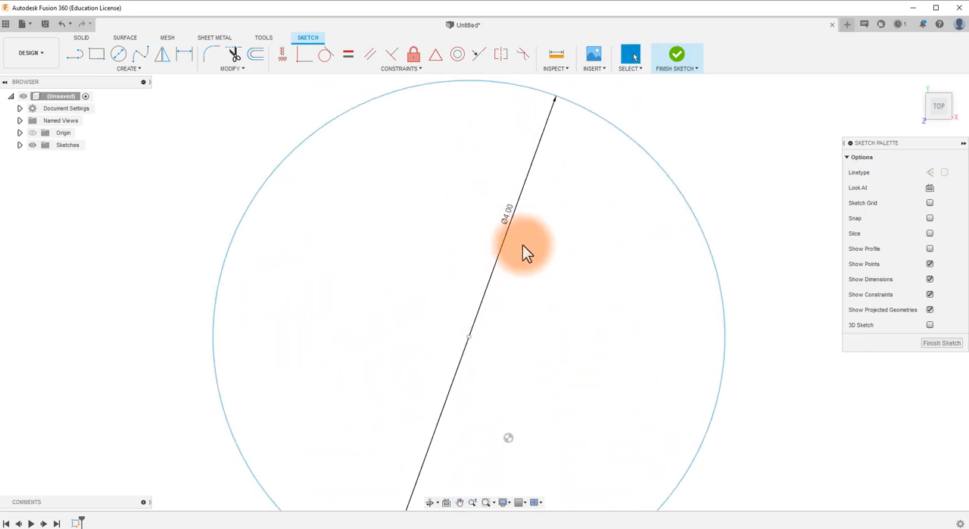
scroll(540, 355, "down", 3)
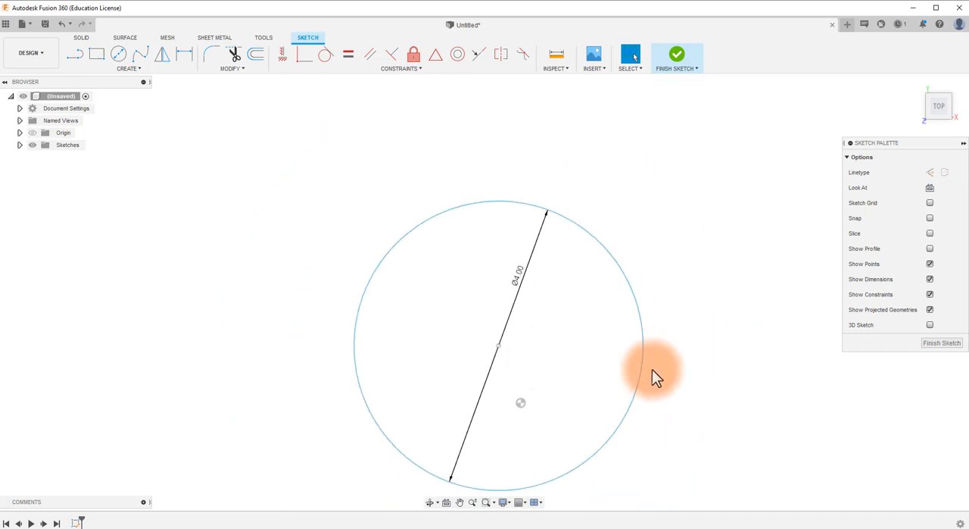
left_click(931, 279)
Step: Draw a small circle 0.1875 in in diameter, concentric with the large circle
scroll(521, 485, "up", 2)
scroll(496, 373, "up", 1)
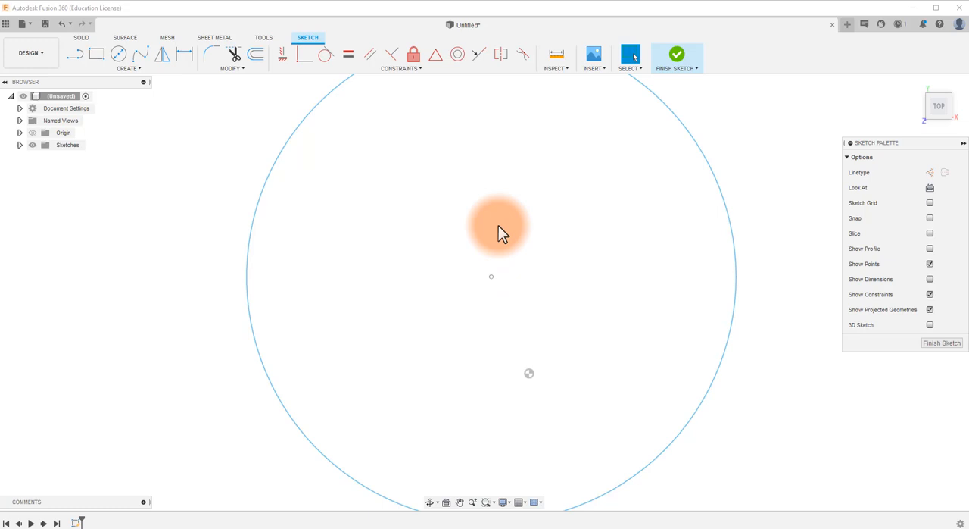
left_click(118, 56)
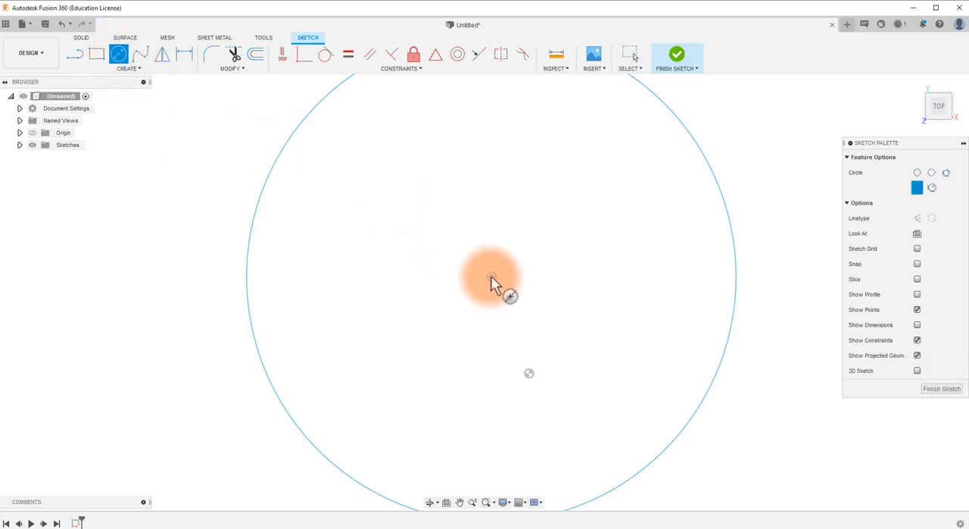
left_click(491, 275)
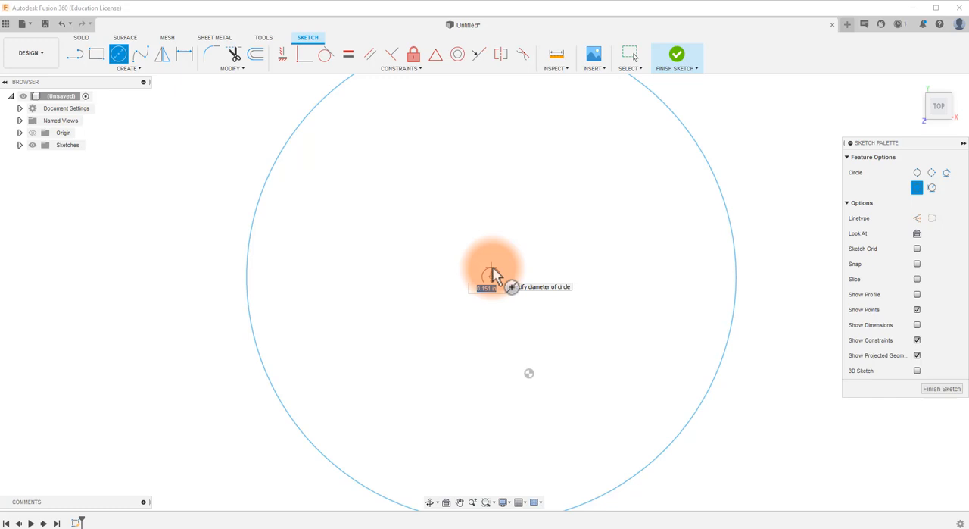
key("BackSpace")
type(".1875")
key("BackSpace")
key("BackSpace")
key("BackSpace")
key("Return")
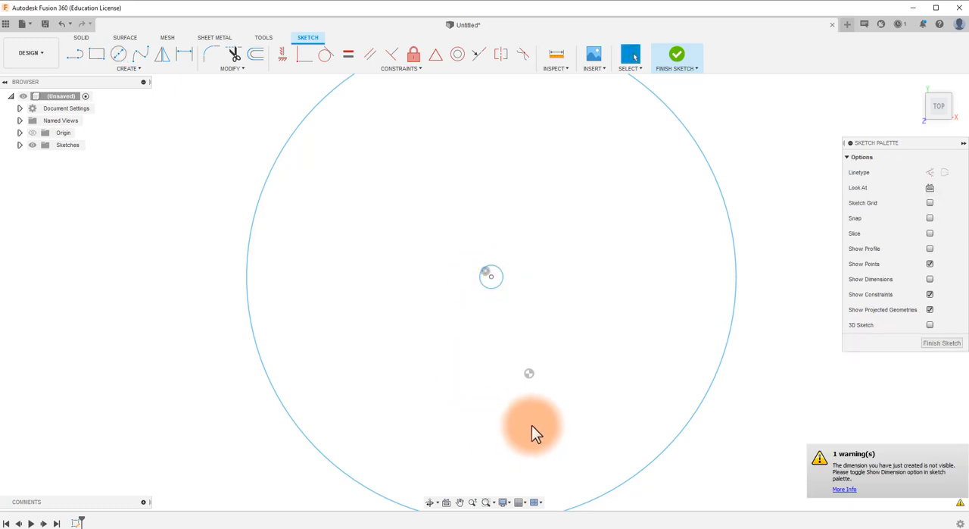
Step: Draw two lines from the circles' center to the outer circle, one at 45 degrees and one vertically upward
scroll(531, 425, "down", 2)
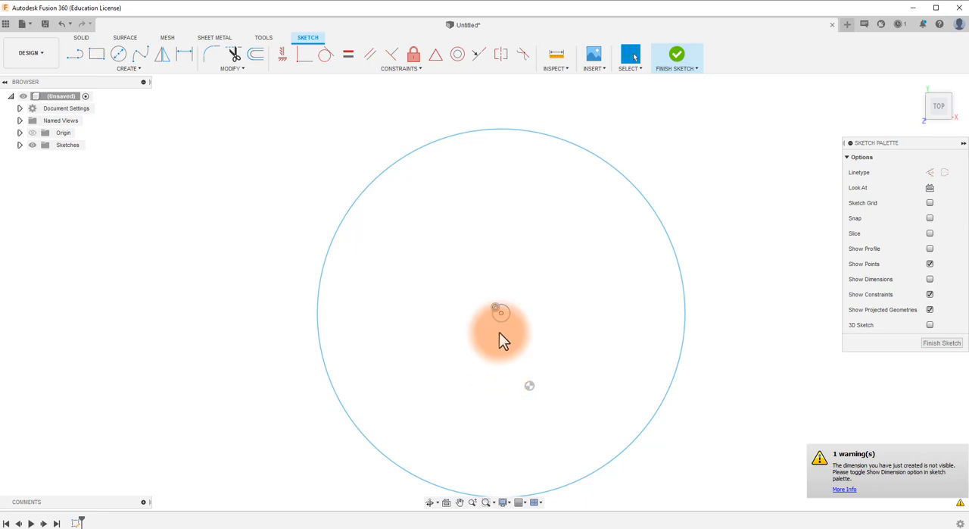
key("l")
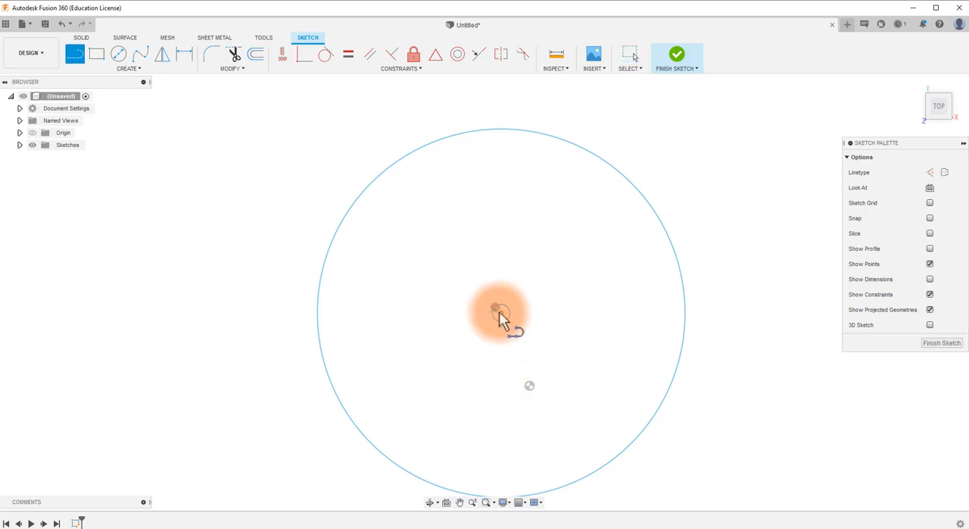
left_click(500, 311)
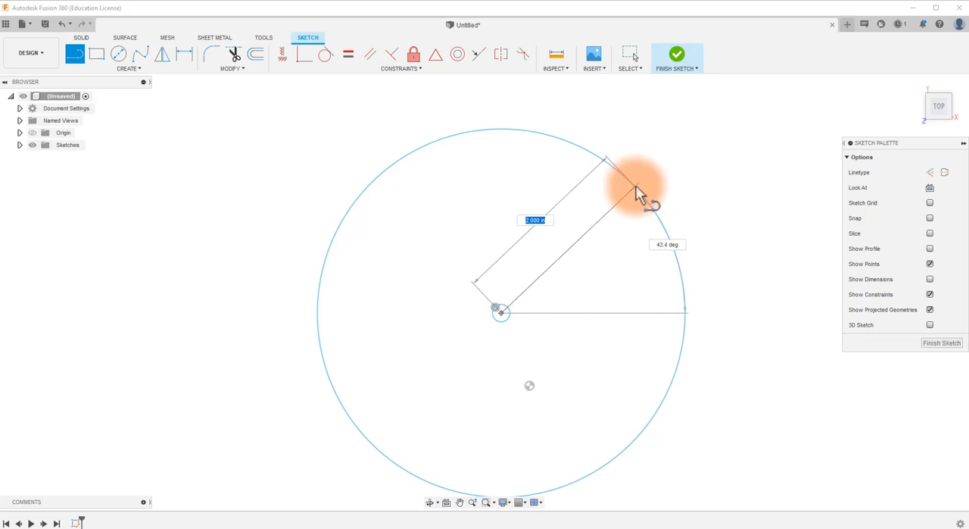
key("Tab")
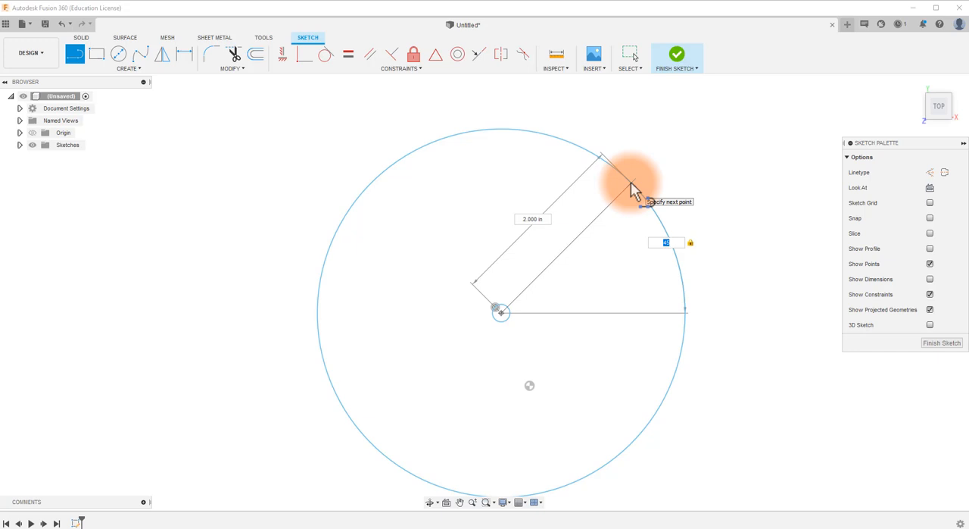
key("Return")
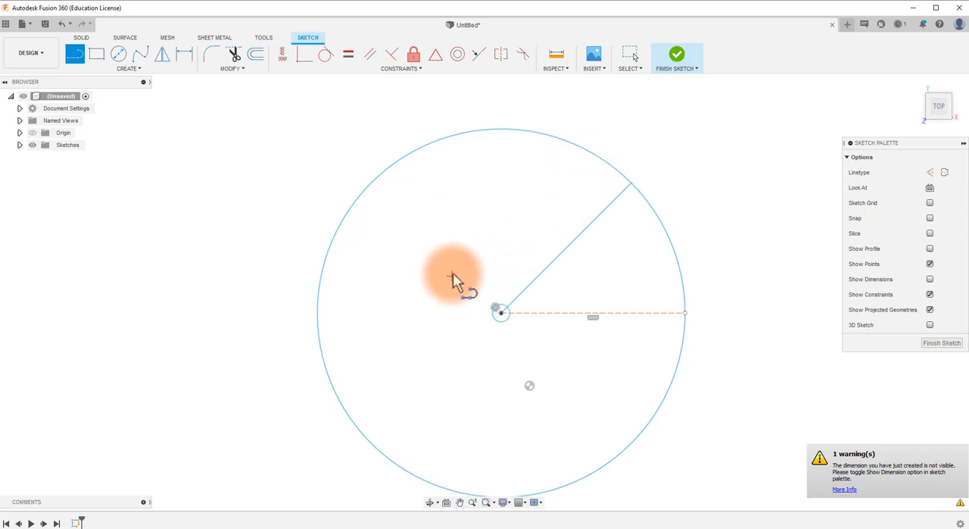
left_click(501, 312)
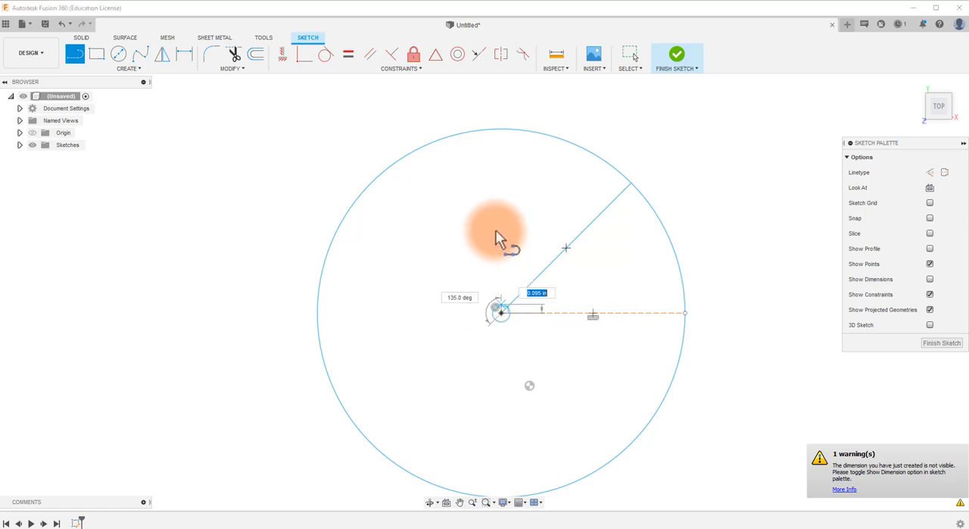
left_click(500, 132)
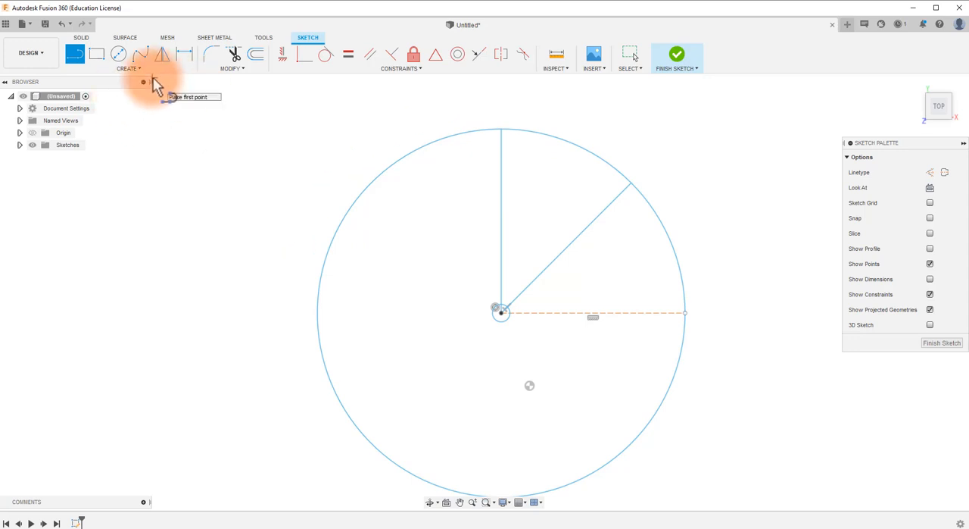
Step: Draw a shallow 3-point arc from the outer end of the 45-degree line inward toward the vertical line
left_click(118, 69)
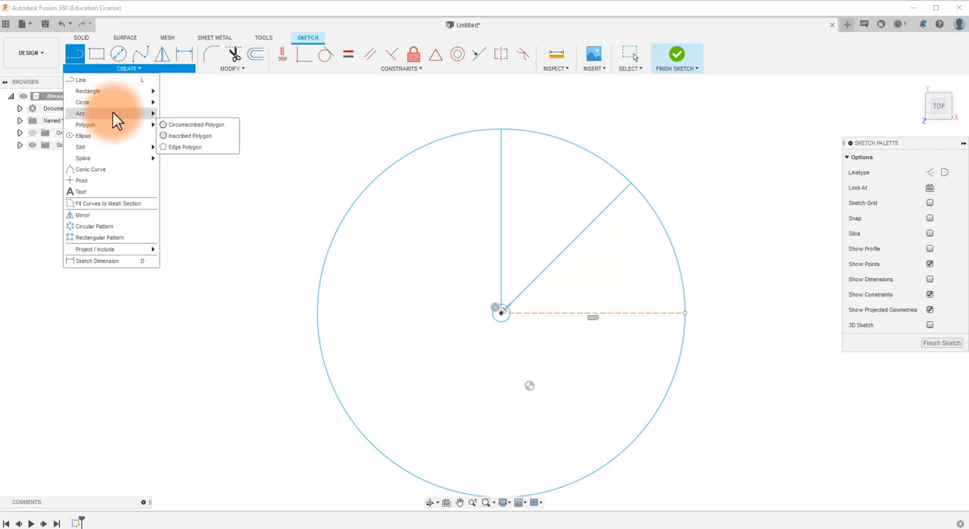
mouse_move(120, 113)
left_click(181, 114)
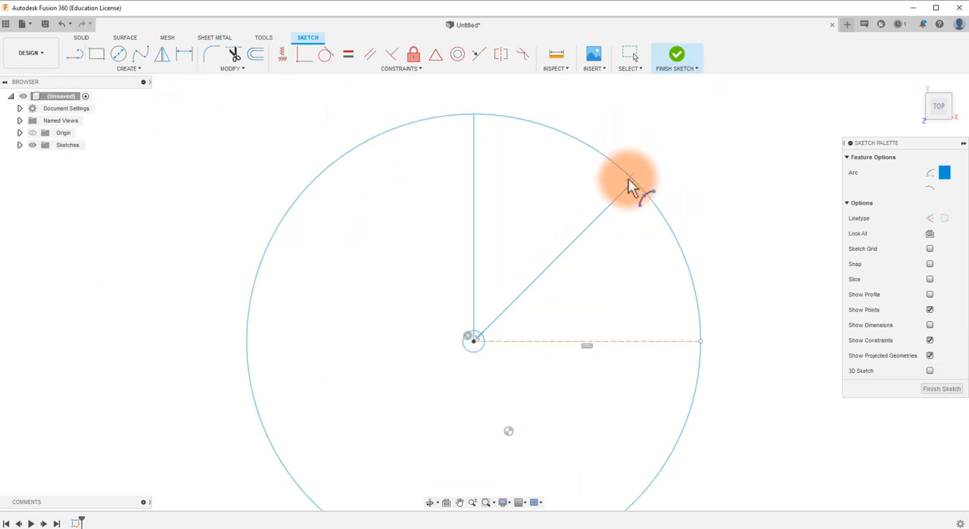
scroll(632, 179, "up", 2)
scroll(637, 176, "up", 3)
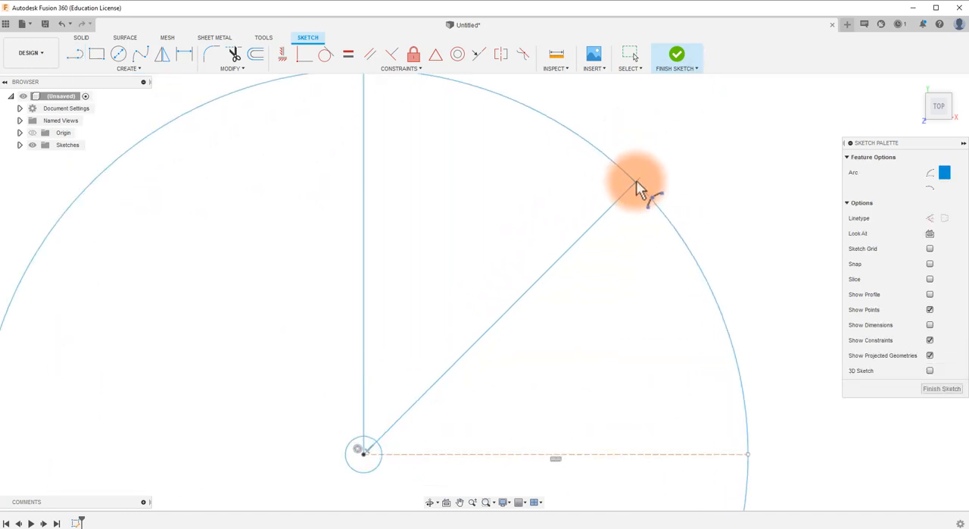
left_click(634, 182)
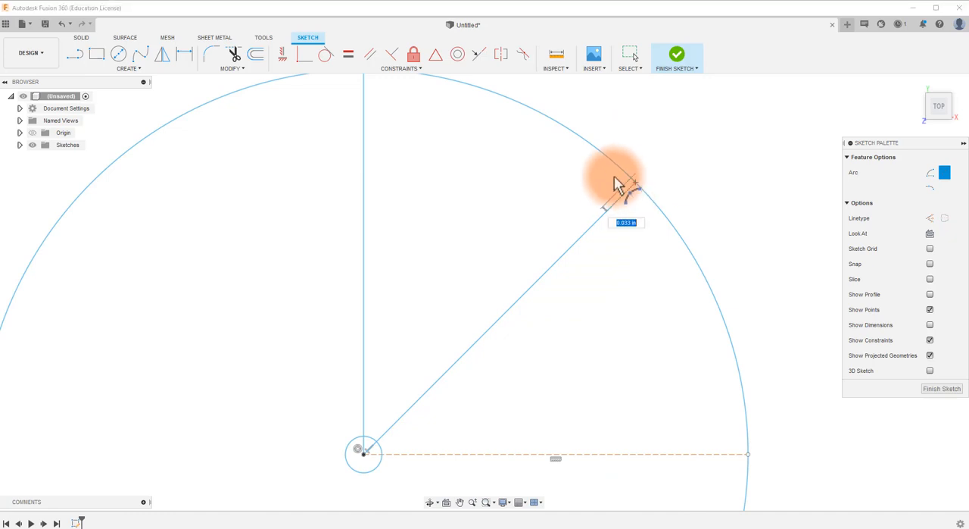
left_click(524, 158)
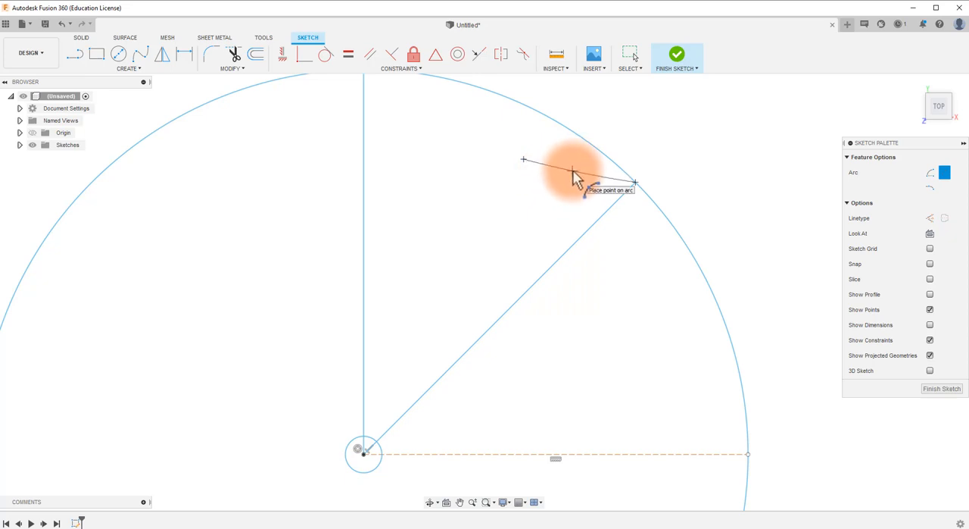
left_click(574, 171)
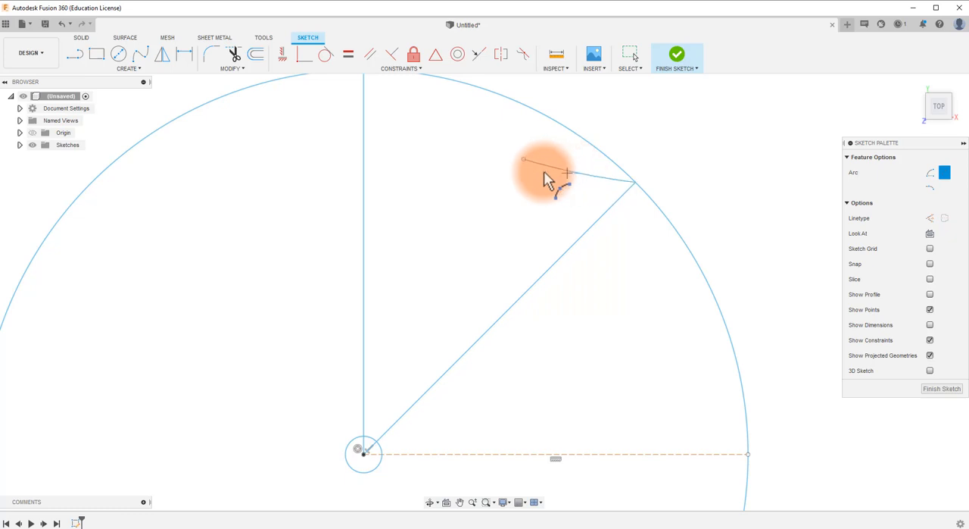
Step: Draw an upward-bulging 3-point arc from the shallow arc's free end to a point just right of the vertical line
left_click(523, 159)
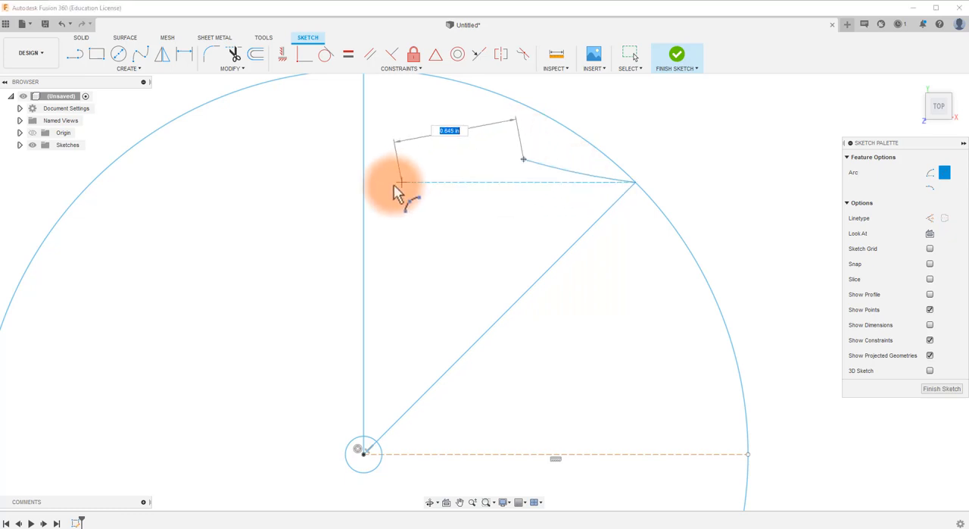
left_click(389, 193)
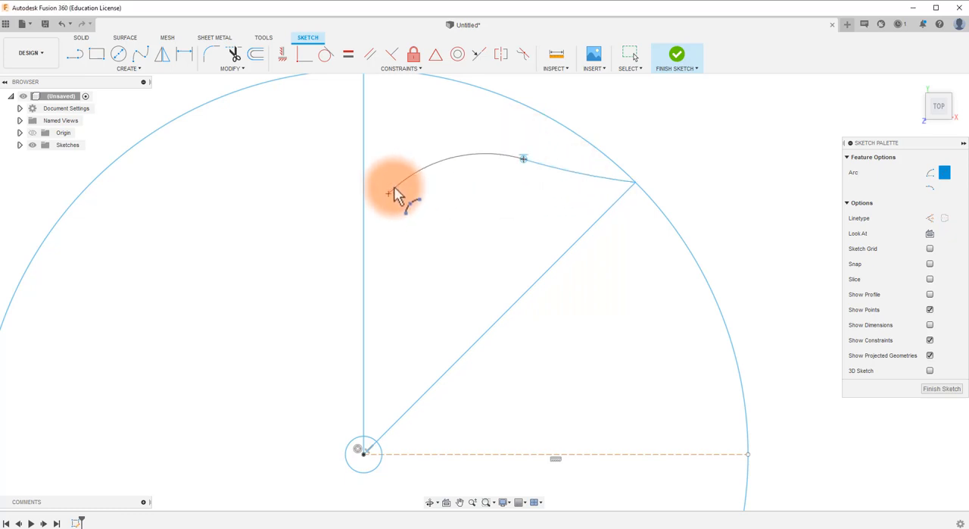
left_click(425, 160)
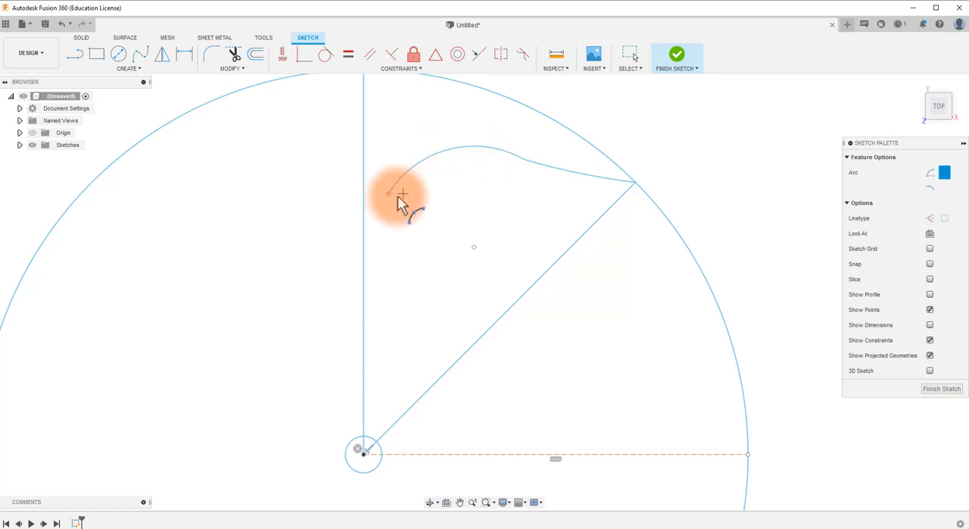
Step: Draw a slanted line about 1.19 in long from the second arc's free end down to the vertical line, just above the small circle
key("l")
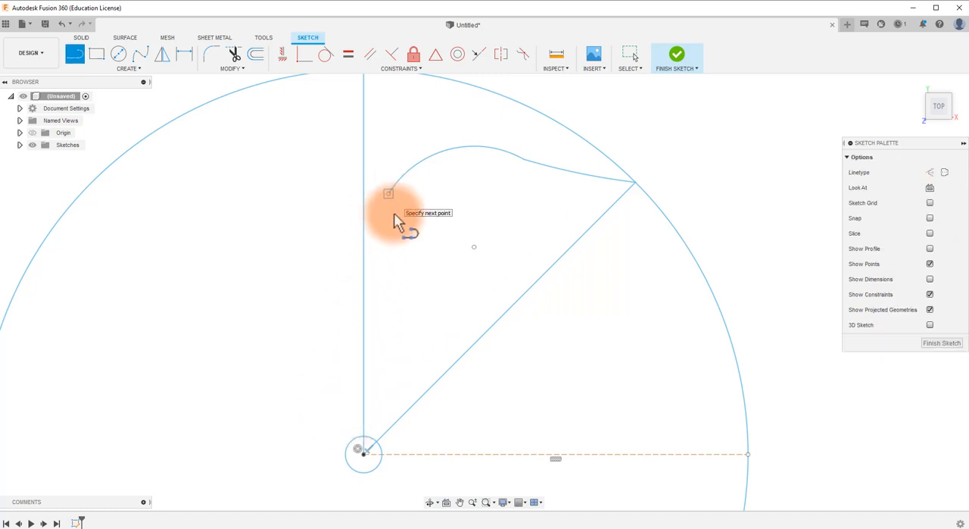
left_click(387, 193)
scroll(366, 427, "up", 5)
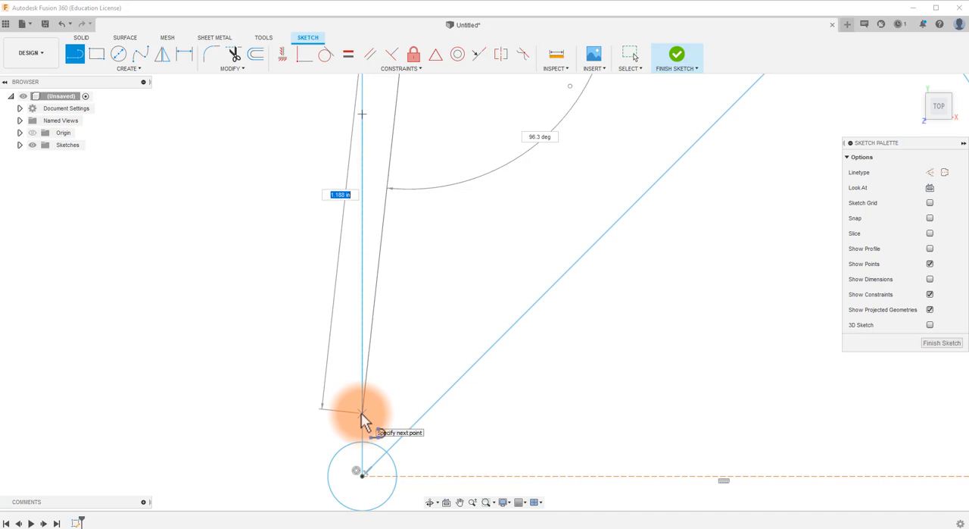
left_click(361, 417)
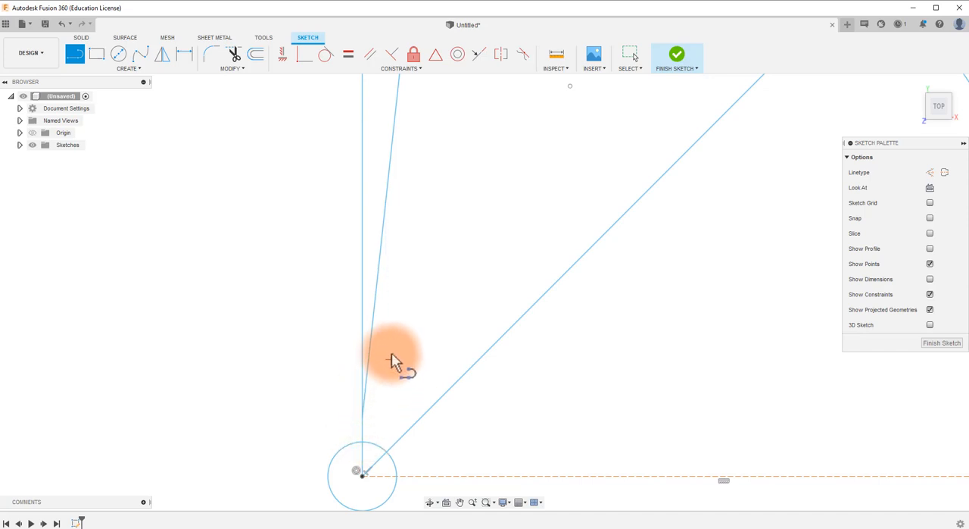
scroll(394, 341, "down", 2)
scroll(420, 115, "down", 1)
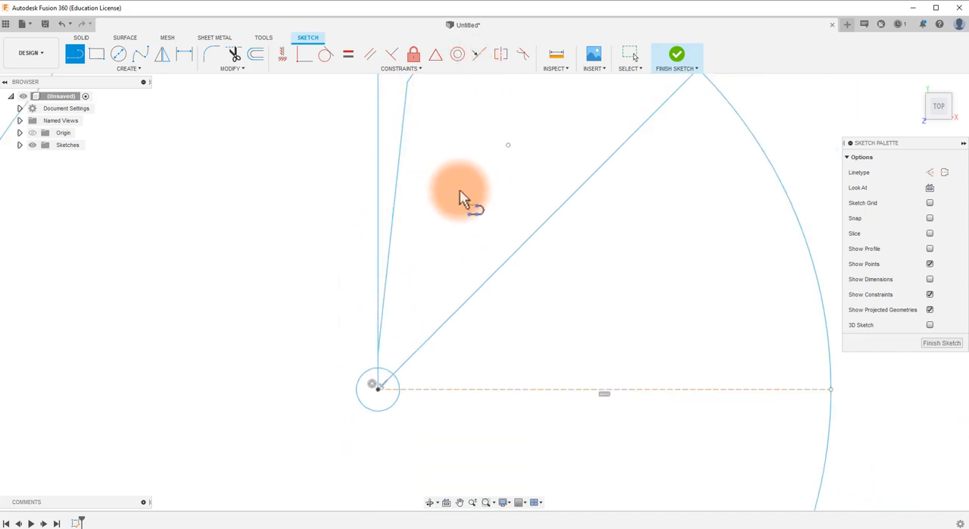
scroll(403, 313, "up", 2)
scroll(393, 303, "up", 4)
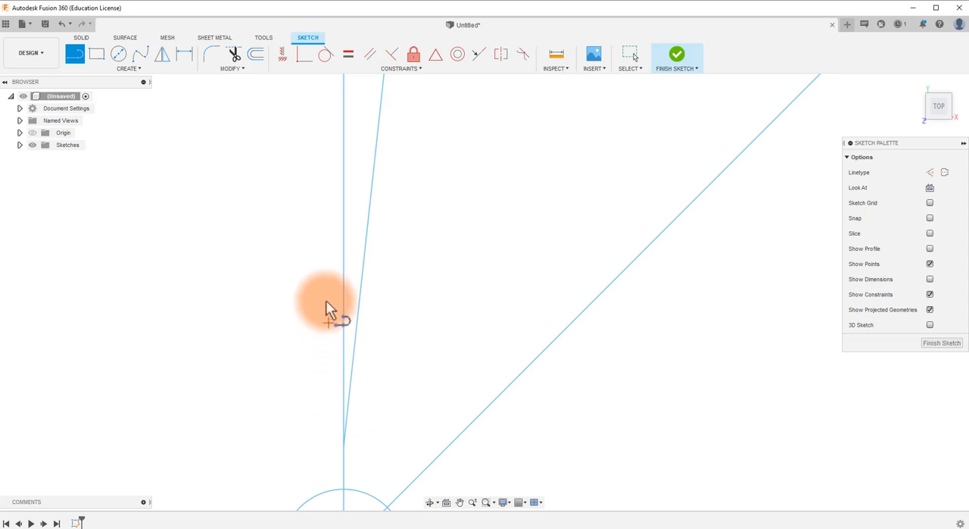
scroll(464, 207, "down", 6)
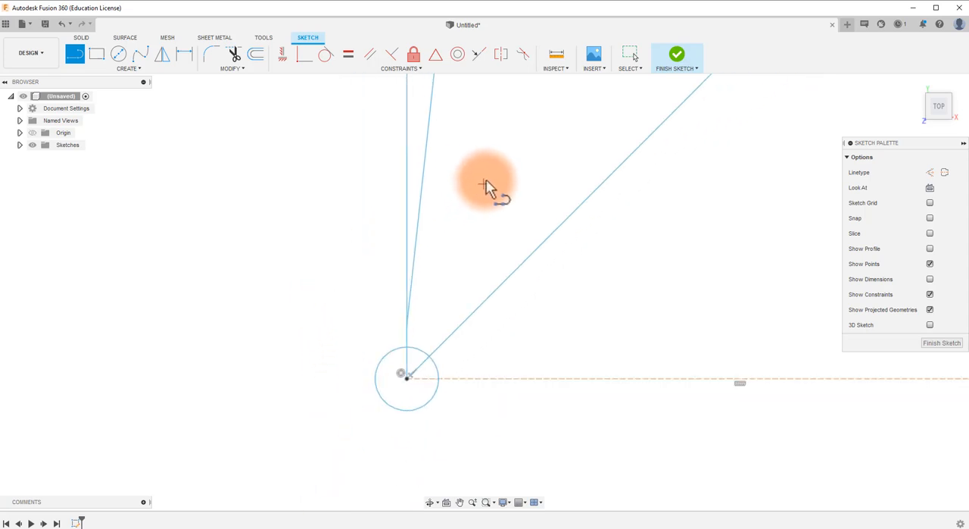
mouse_move(502, 166)
middle_mouse_down()
mouse_move(502, 257)
mouse_move(477, 255)
middle_mouse_up()
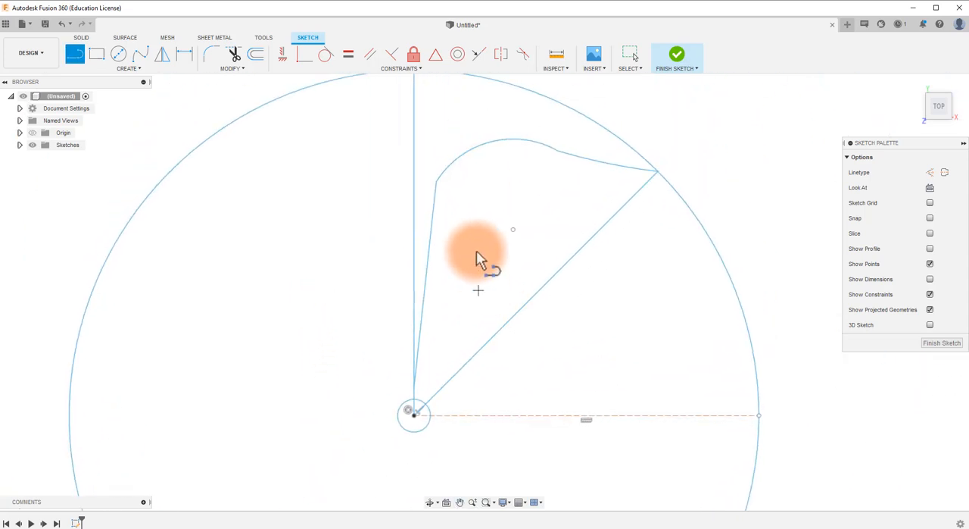
Step: Move the shared endpoint of the two arcs up and outward toward the outer circle to smooth their transition
scroll(450, 176, "up", 2)
scroll(482, 175, "up", 2)
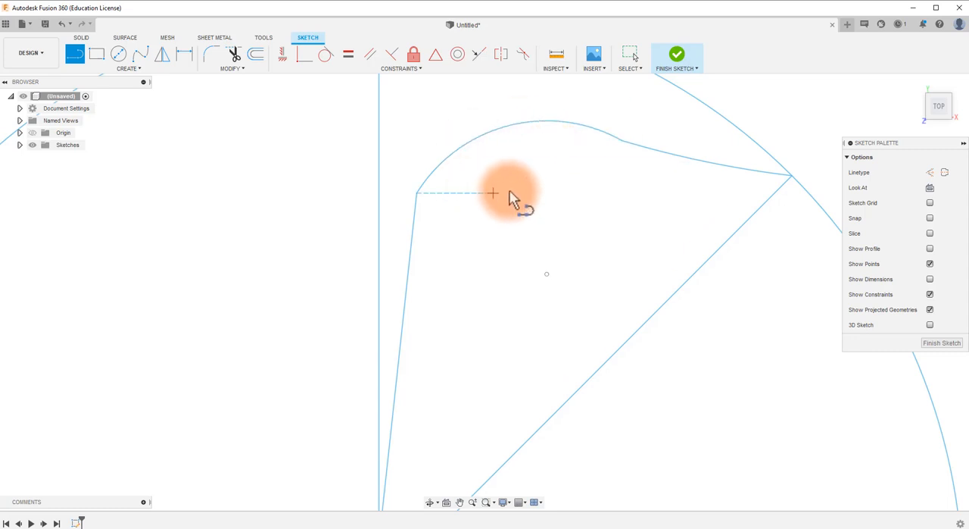
key("Escape")
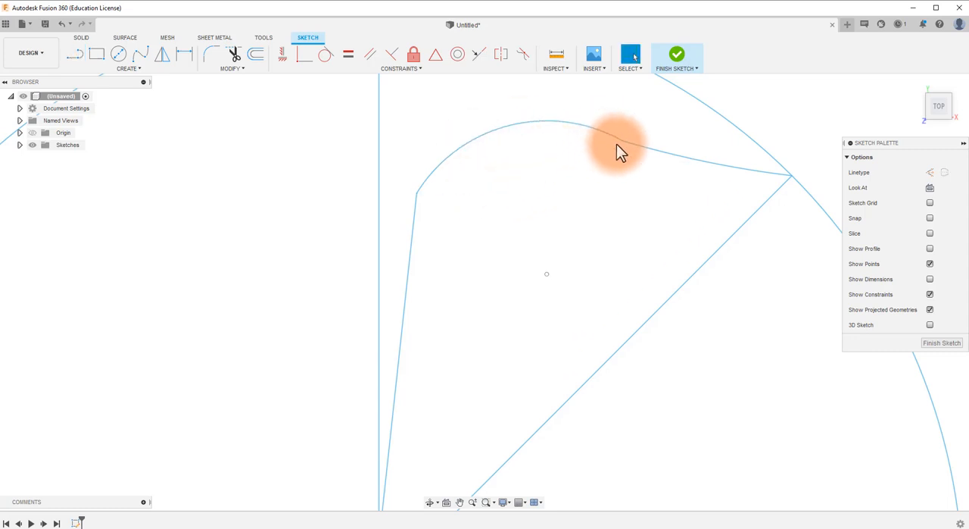
left_click(621, 141)
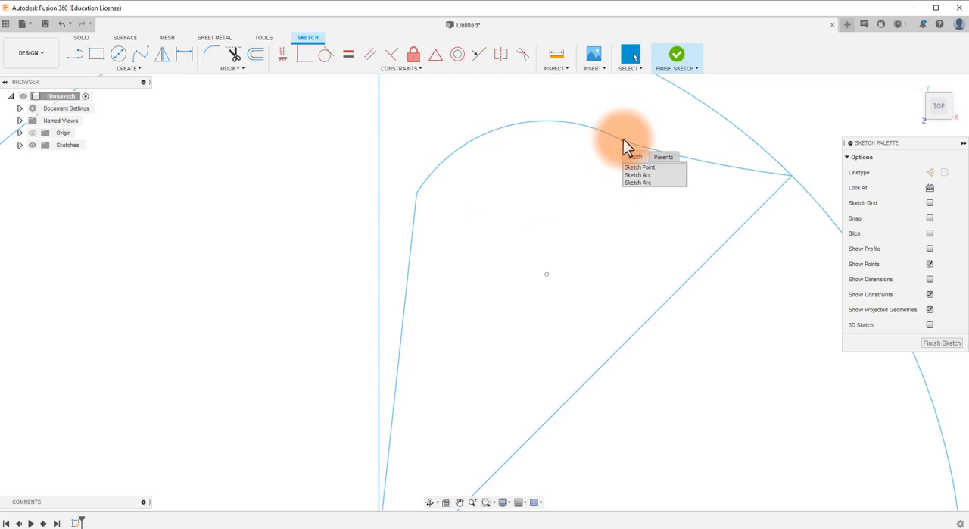
mouse_move(623, 136)
left_mouse_down()
mouse_move(628, 115)
mouse_move(605, 112)
mouse_move(590, 135)
mouse_move(595, 102)
mouse_move(580, 100)
mouse_move(579, 115)
mouse_move(601, 109)
mouse_move(663, 124)
left_mouse_up()
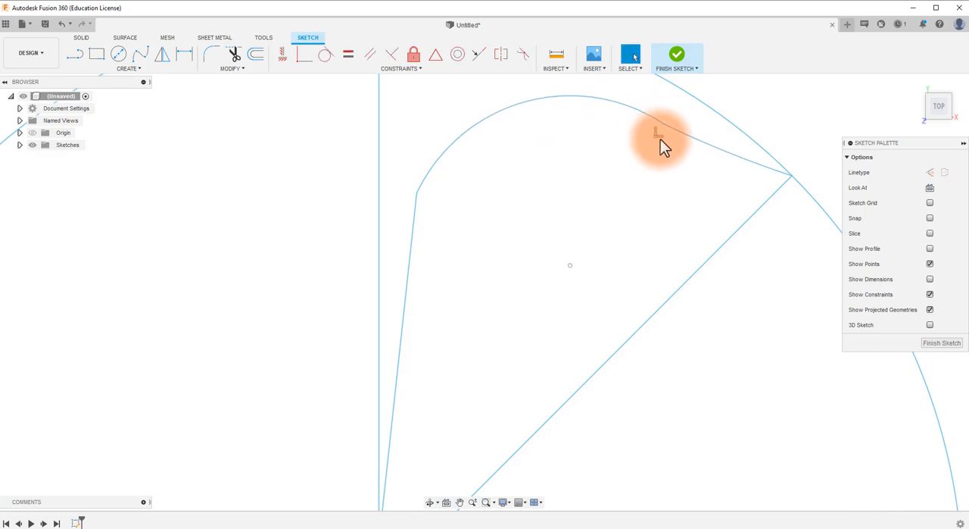
scroll(661, 133, "up", 5)
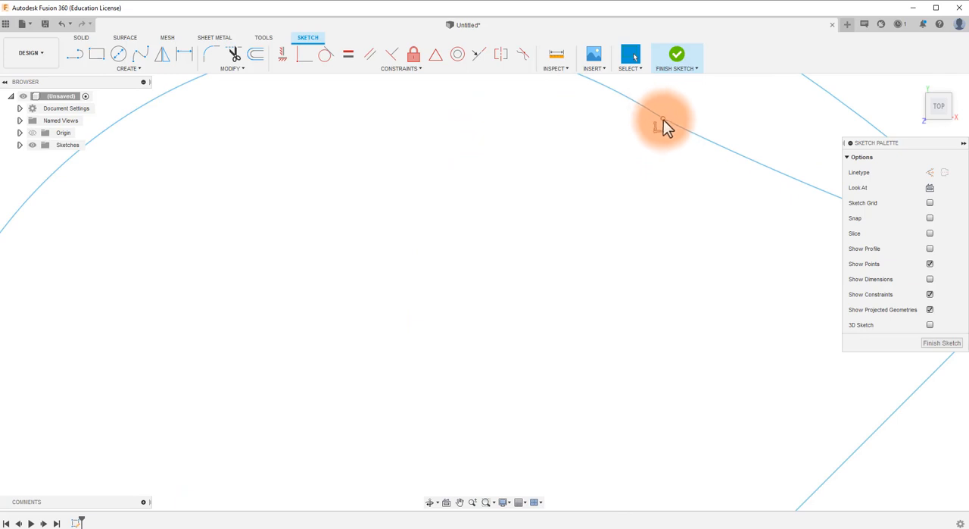
scroll(649, 119, "up", 2)
scroll(50, 291, "down", 6)
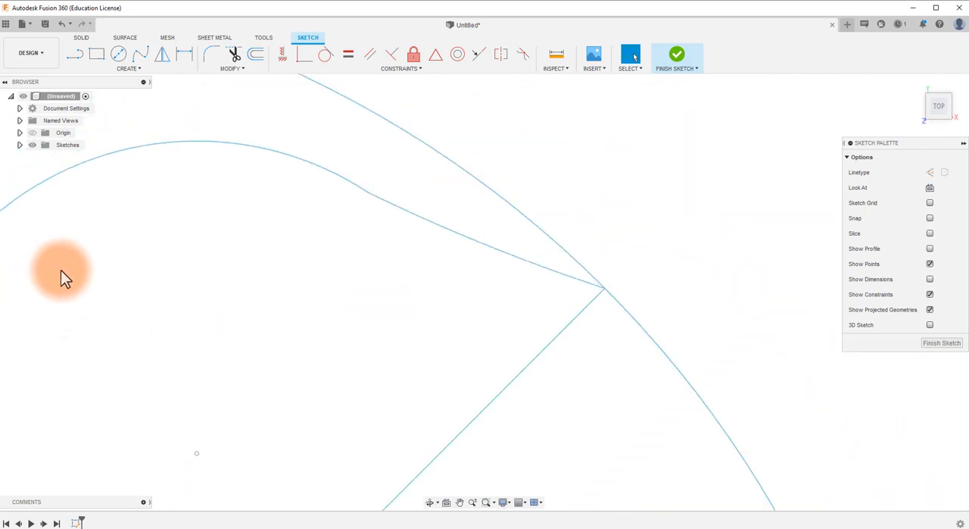
Step: Fillet the corner between the large arc and the slanted line with a 0.15 in radius
middle_click_drag(203, 314, 580, 289)
scroll(326, 294, "up", 5)
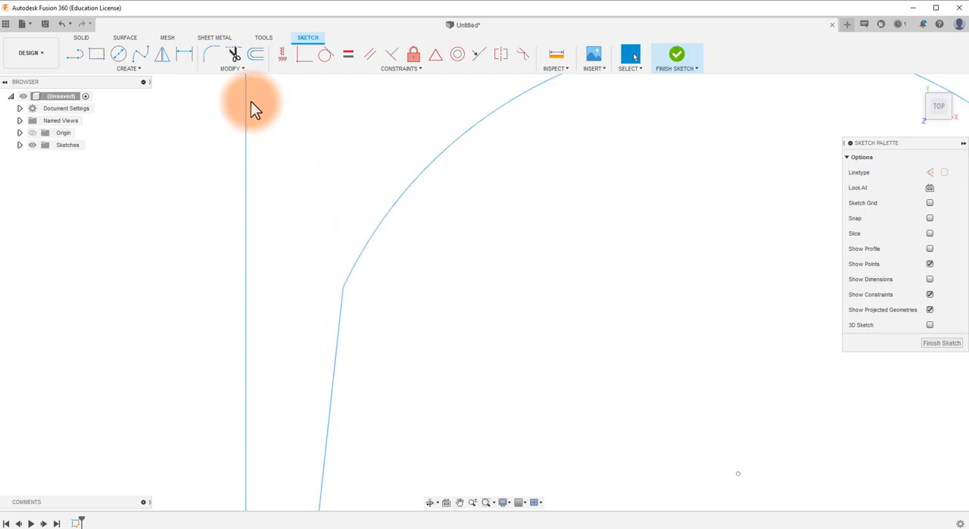
left_click(205, 51)
left_click(341, 318)
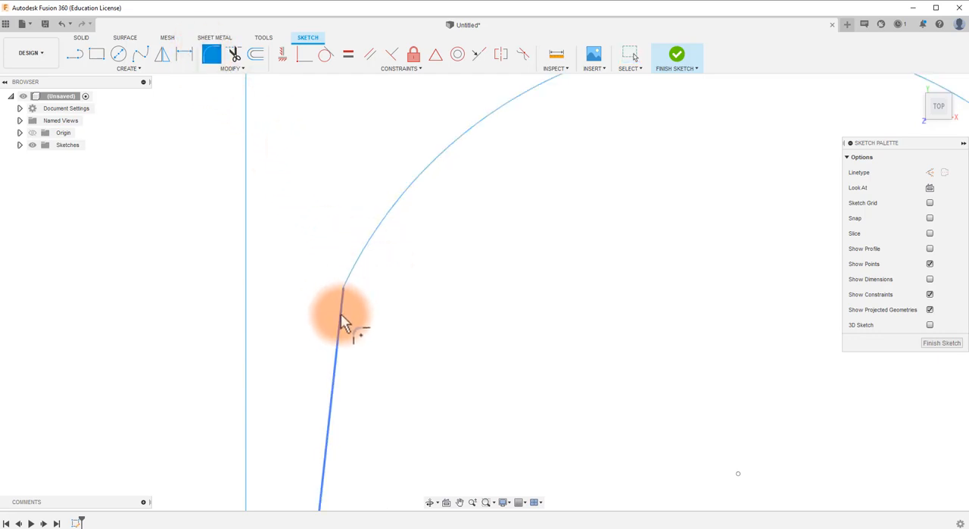
left_click(359, 260)
scroll(352, 310, "up", 5)
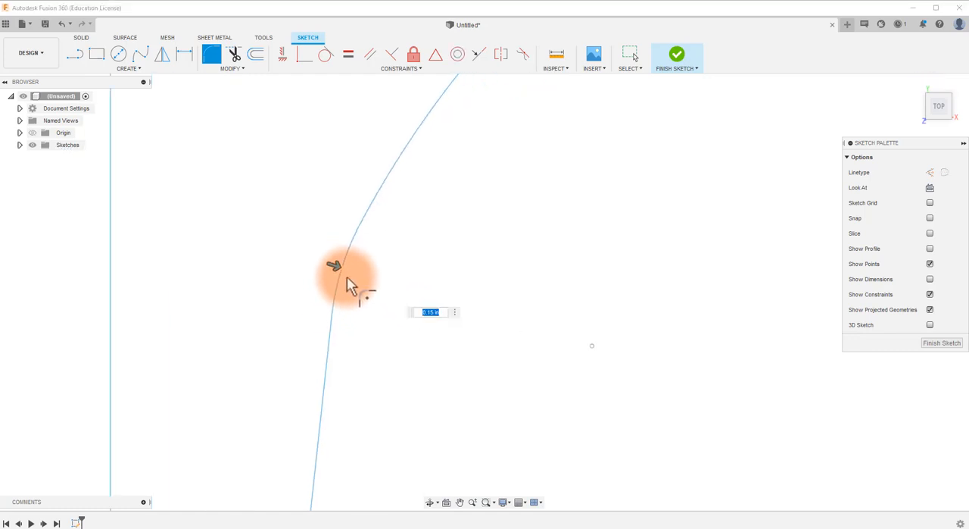
left_click(588, 352)
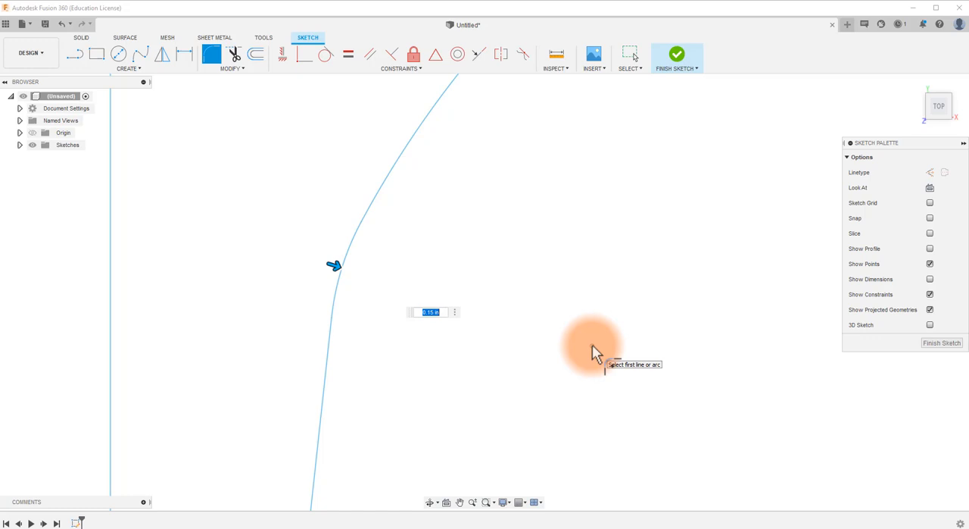
type("015")
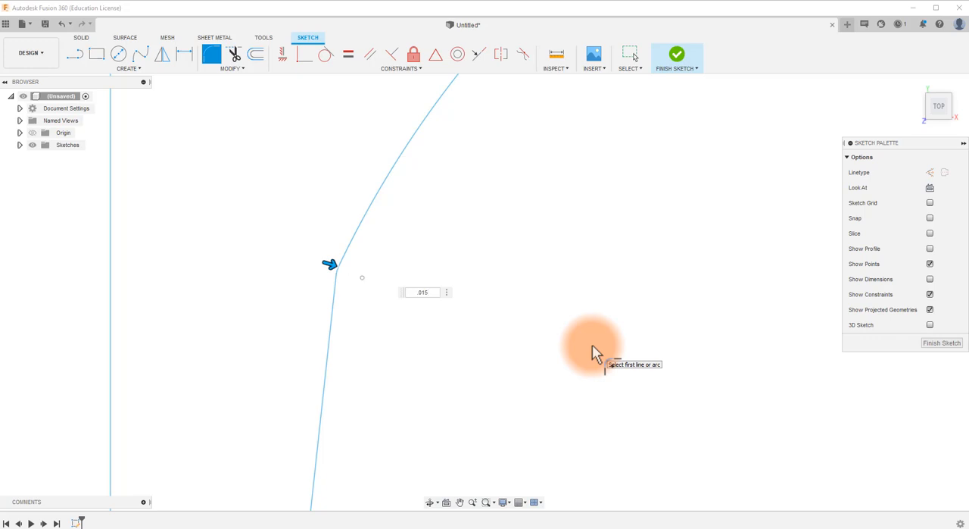
scroll(338, 274, "up", 3)
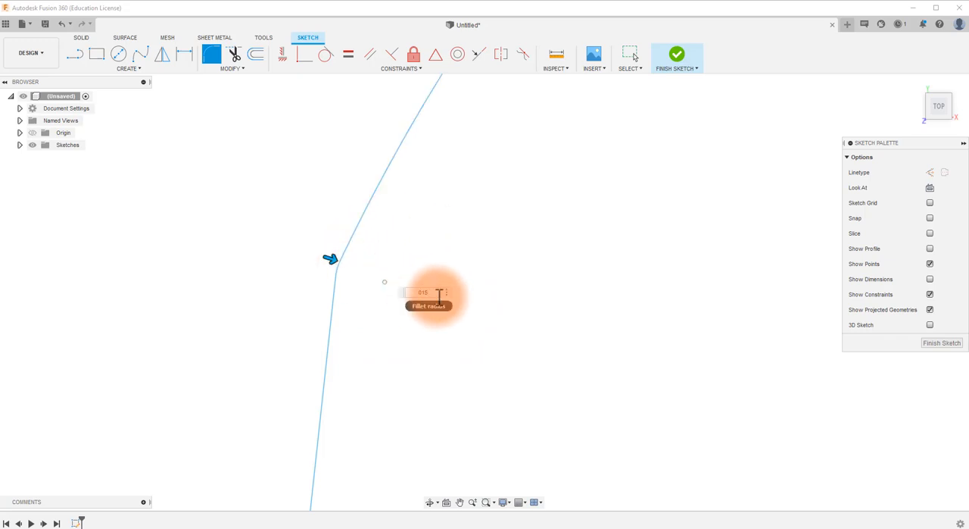
key("BackSpace")
type("1")
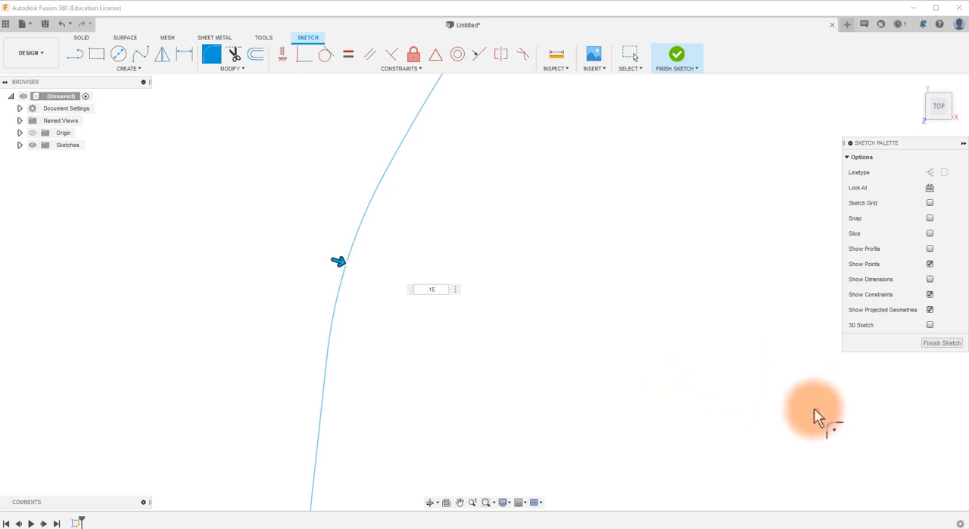
key("Escape")
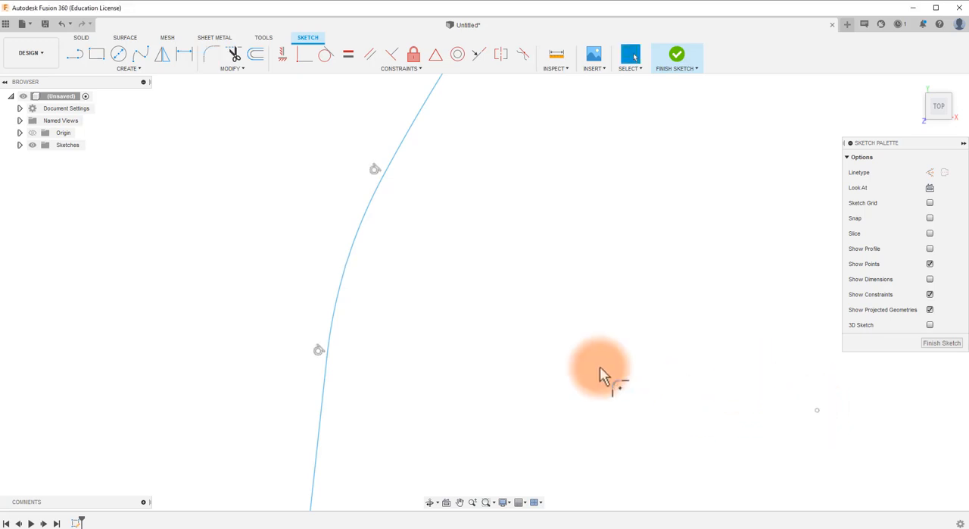
Step: Mirror the half profile's two arcs, fillet and slanted line about the 45-degree line
scroll(553, 363, "down", 4)
scroll(553, 359, "down", 8)
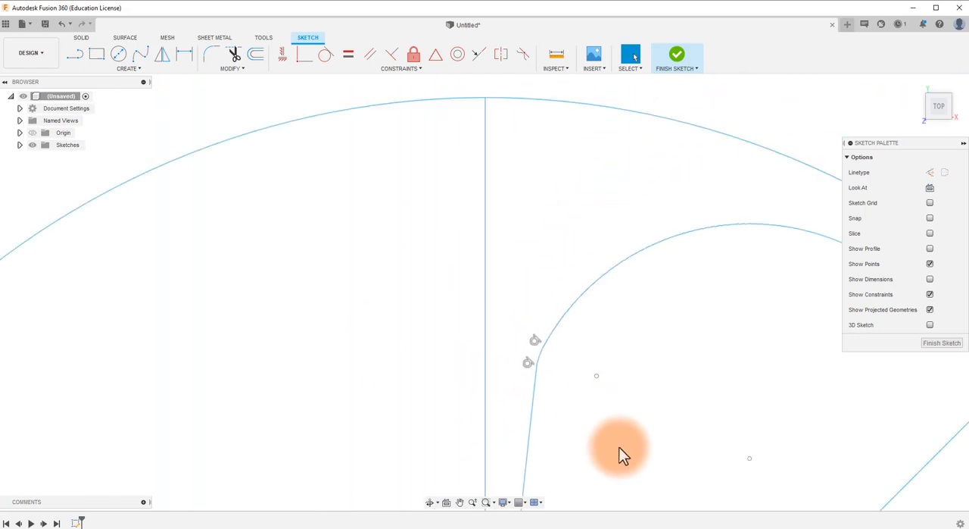
mouse_move(569, 323)
middle_mouse_down()
mouse_move(530, 330)
mouse_move(455, 216)
mouse_move(461, 205)
middle_mouse_up()
scroll(448, 395, "up", 1)
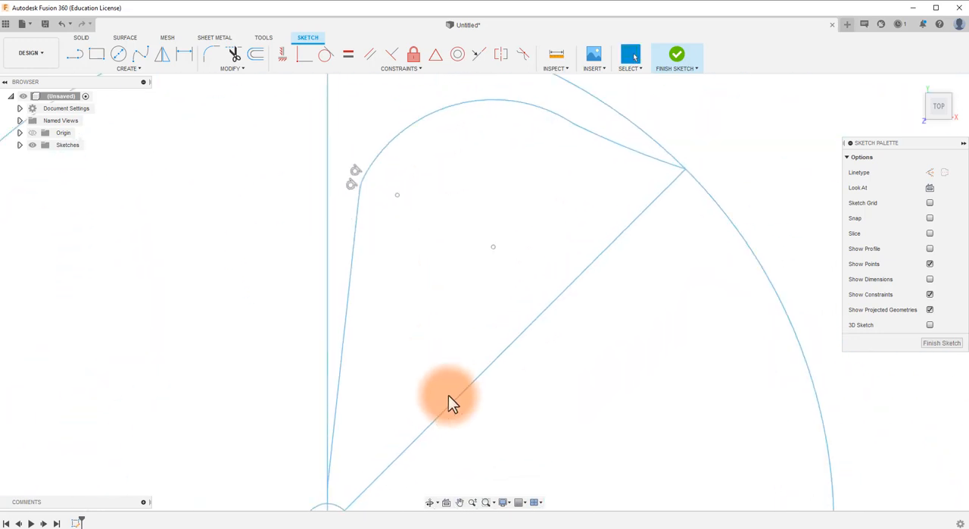
scroll(466, 426, "down", 2)
mouse_move(460, 449)
middle_mouse_down()
mouse_move(459, 348)
mouse_move(455, 387)
middle_mouse_up()
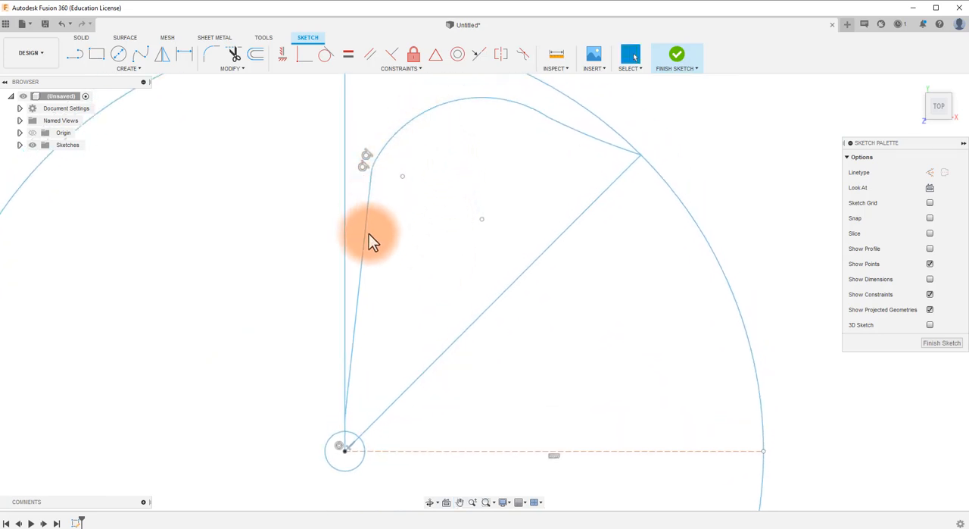
left_click(535, 264)
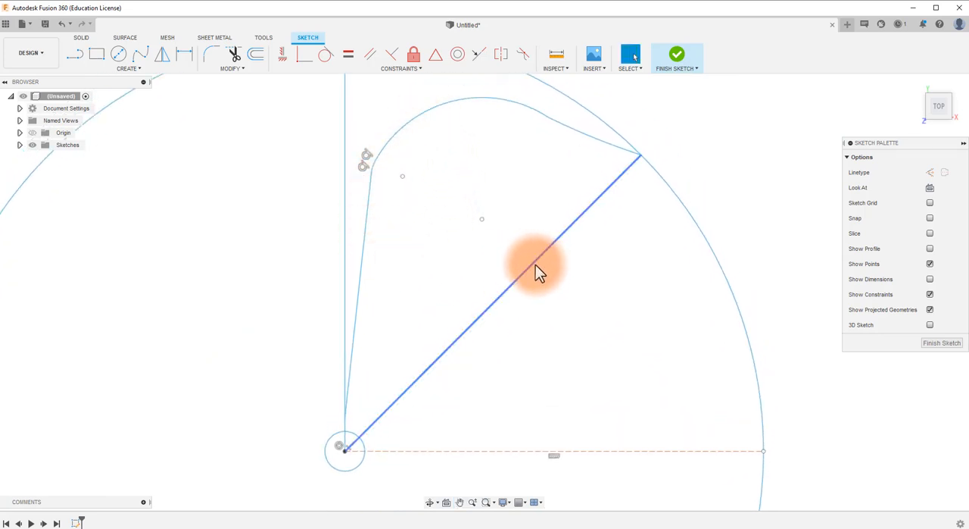
left_click(148, 70)
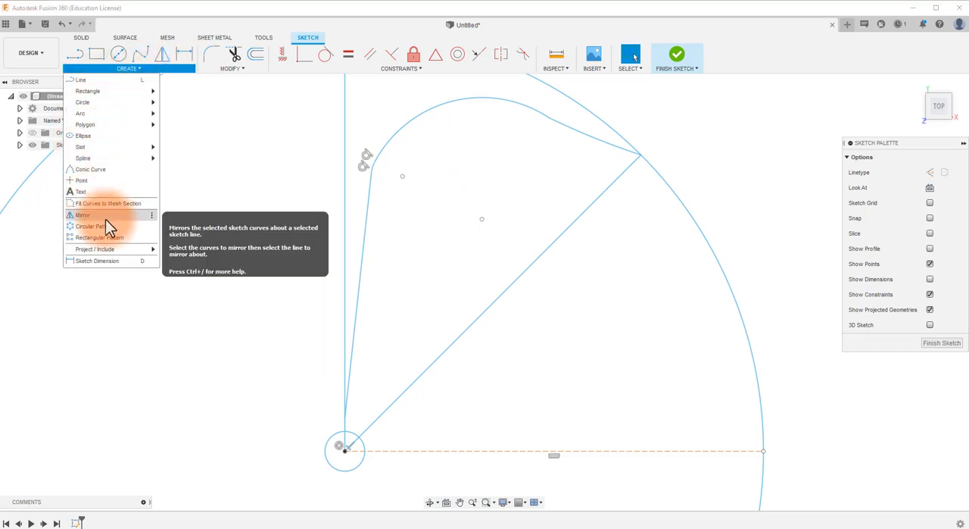
left_click(162, 56)
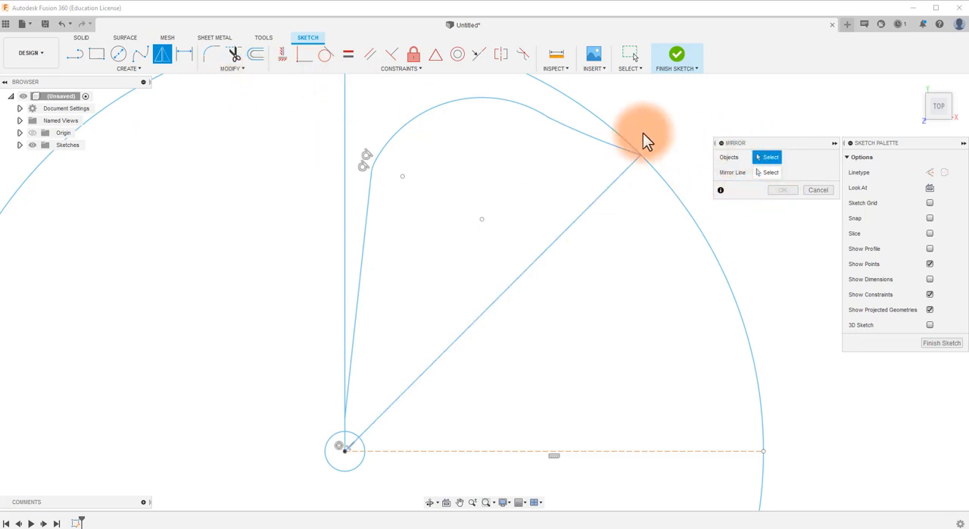
left_click(596, 141)
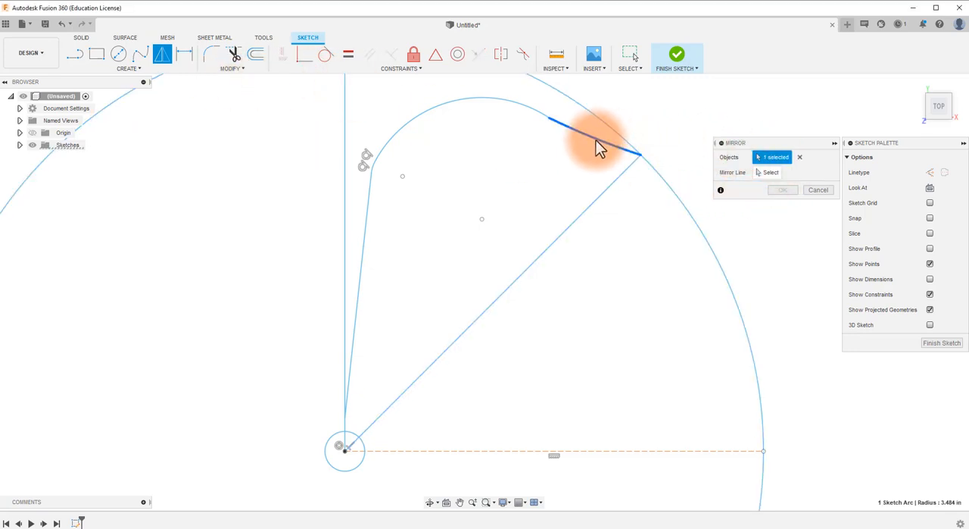
left_click(529, 110)
scroll(372, 162, "up", 3)
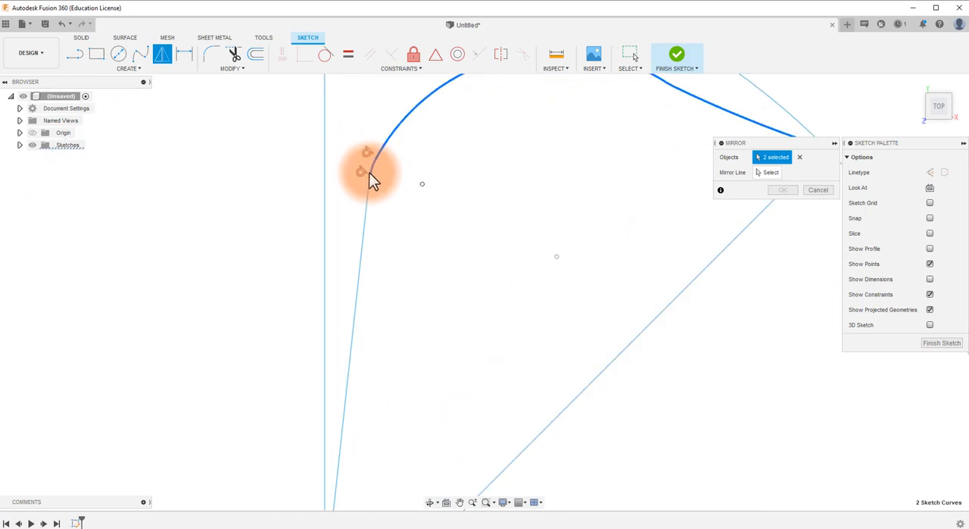
left_click(368, 175)
left_click(365, 212)
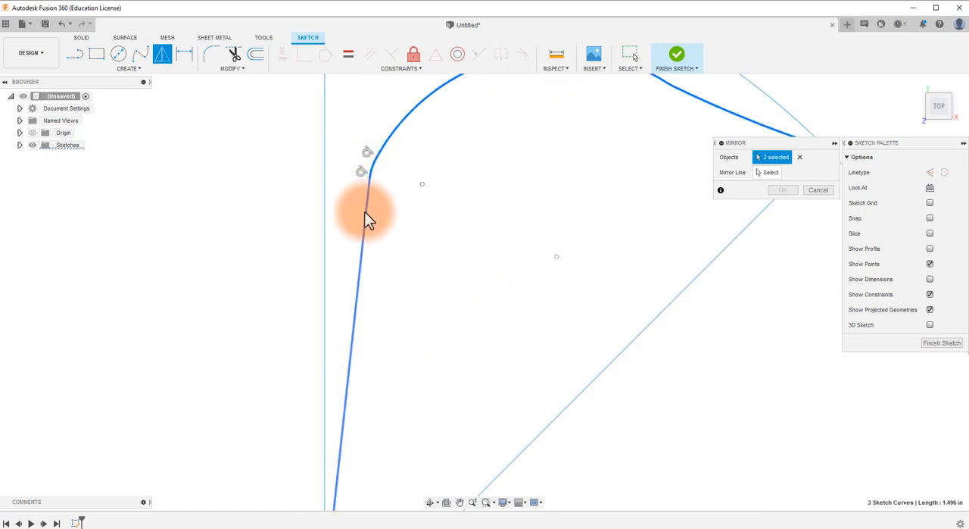
scroll(521, 258, "down", 5)
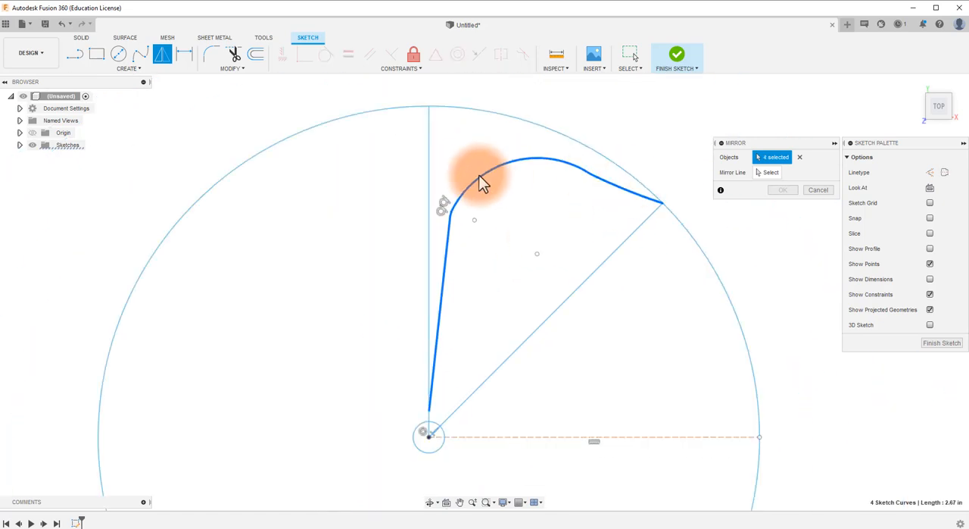
left_click(766, 172)
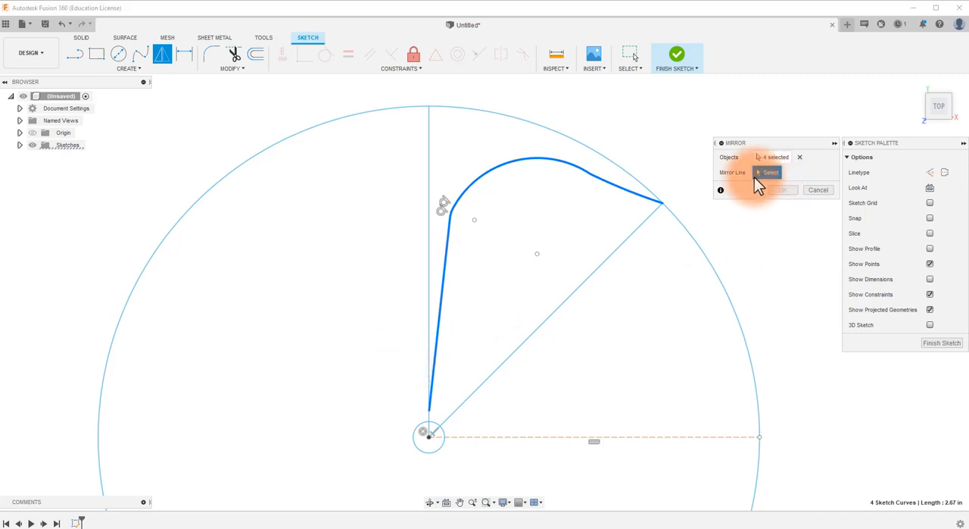
left_click(650, 216)
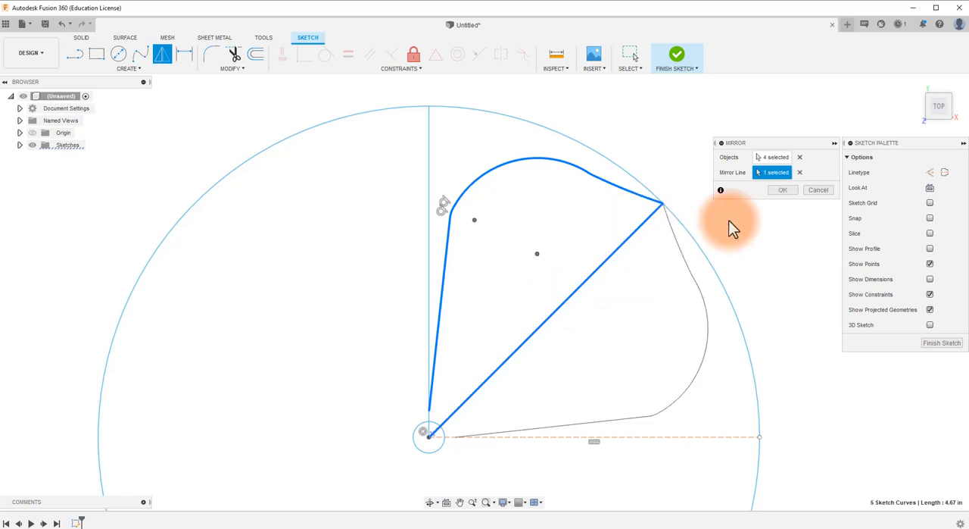
left_click(782, 190)
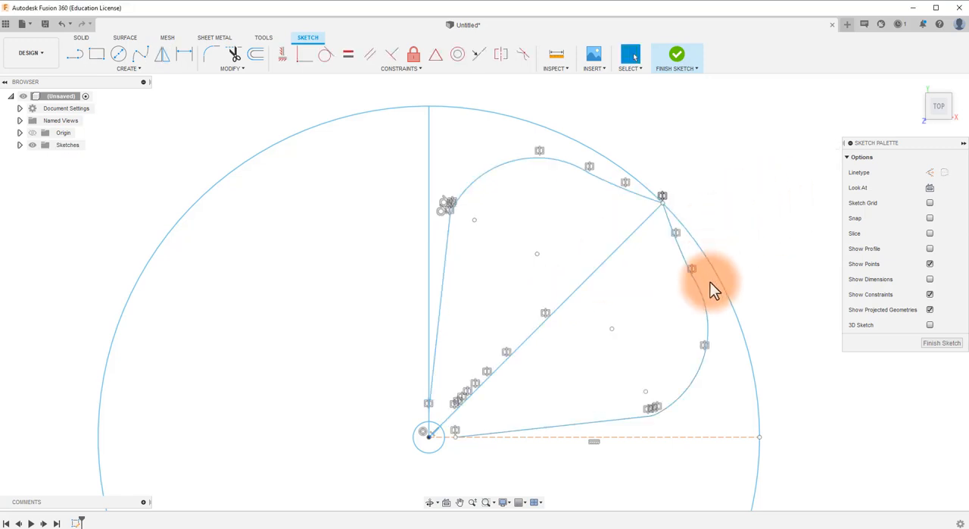
Step: Hide the sketch's constraints and points, and delete the 45-degree mirror line
left_click(931, 294)
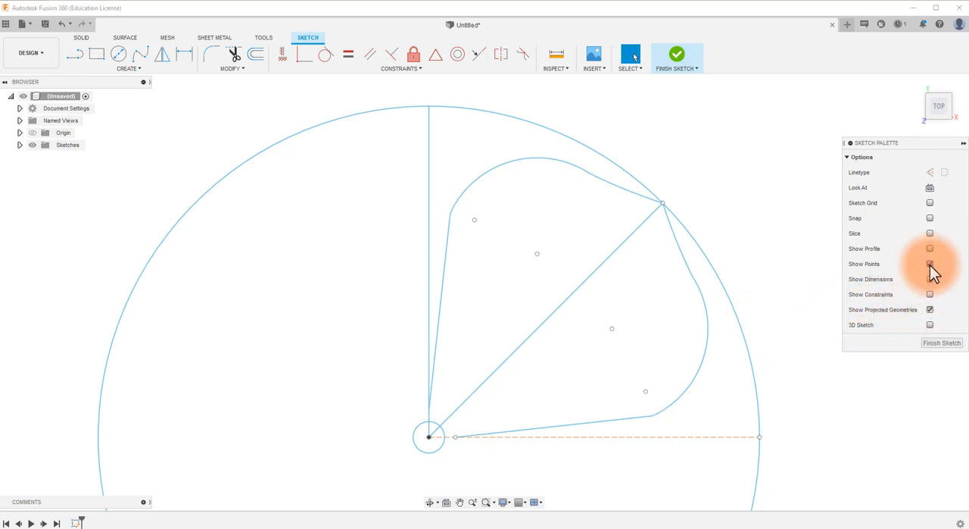
left_click(930, 264)
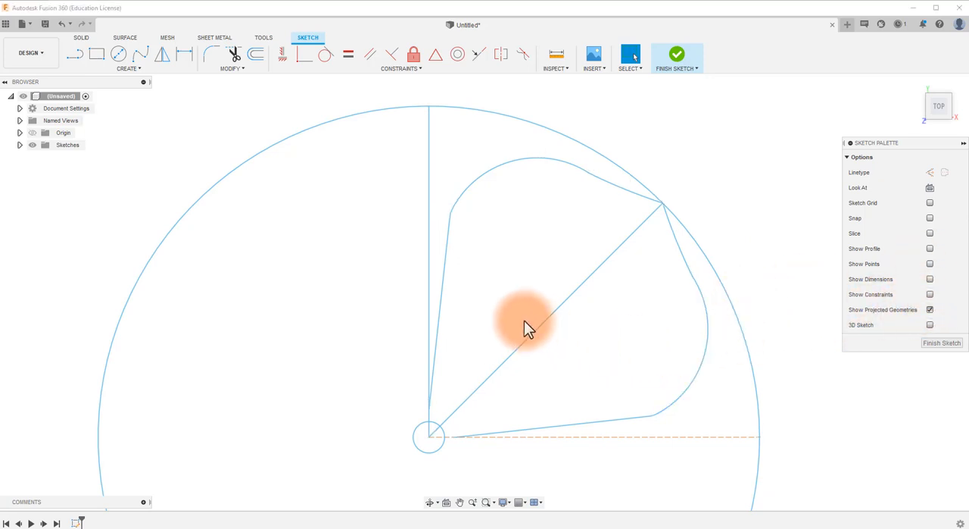
left_click(581, 285)
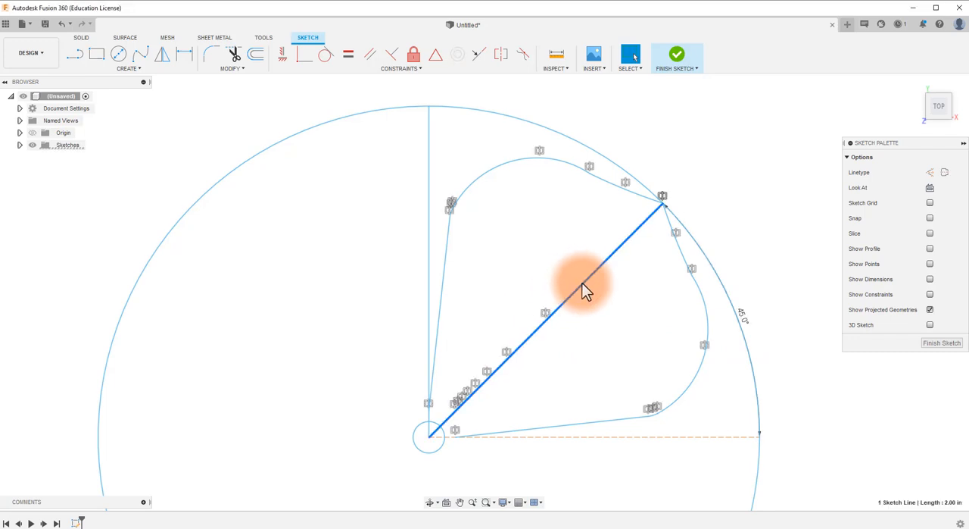
key("Delete")
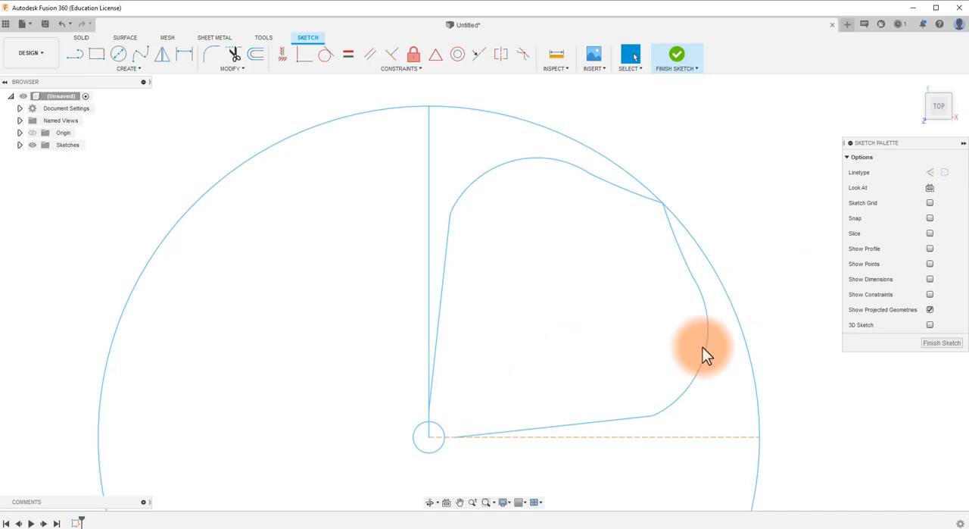
scroll(631, 466, "down", 3)
mouse_move(630, 467)
middle_mouse_down()
mouse_move(612, 263)
mouse_move(608, 294)
mouse_move(583, 320)
middle_mouse_up()
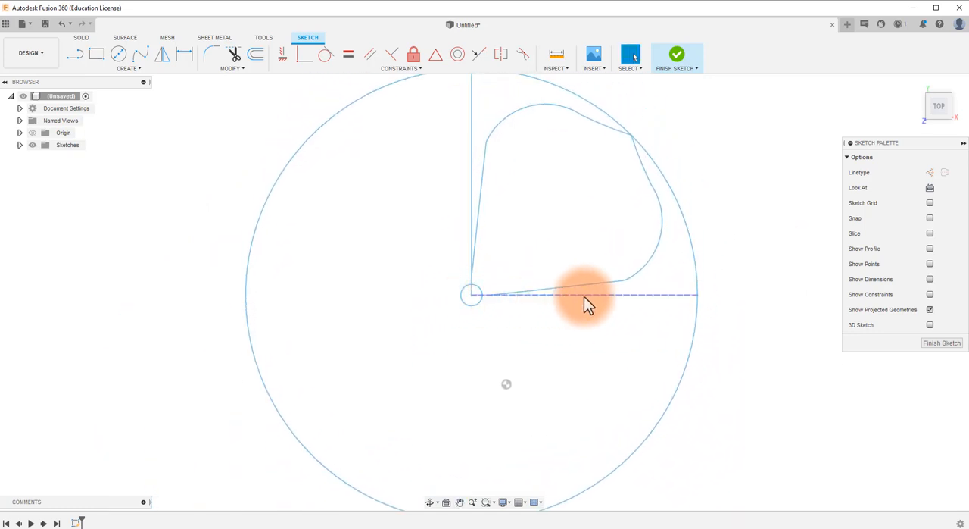